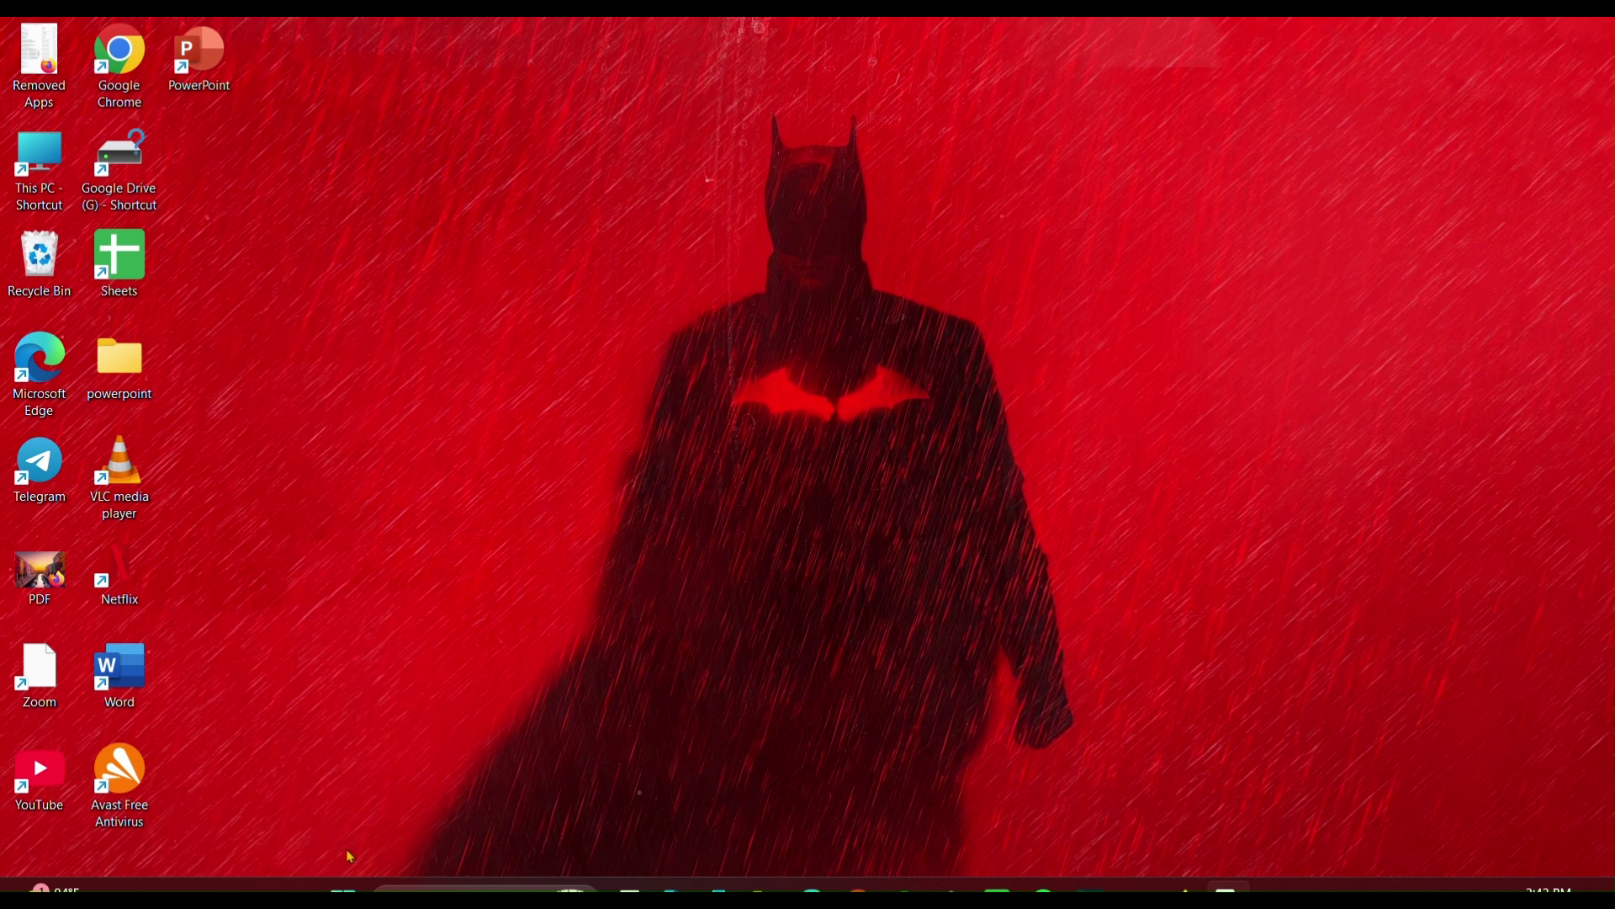
Step: Find Control Panel by searching 'co' in Start, then go to Power Options
{"action": "left_click", "coordinate": [344, 890]}
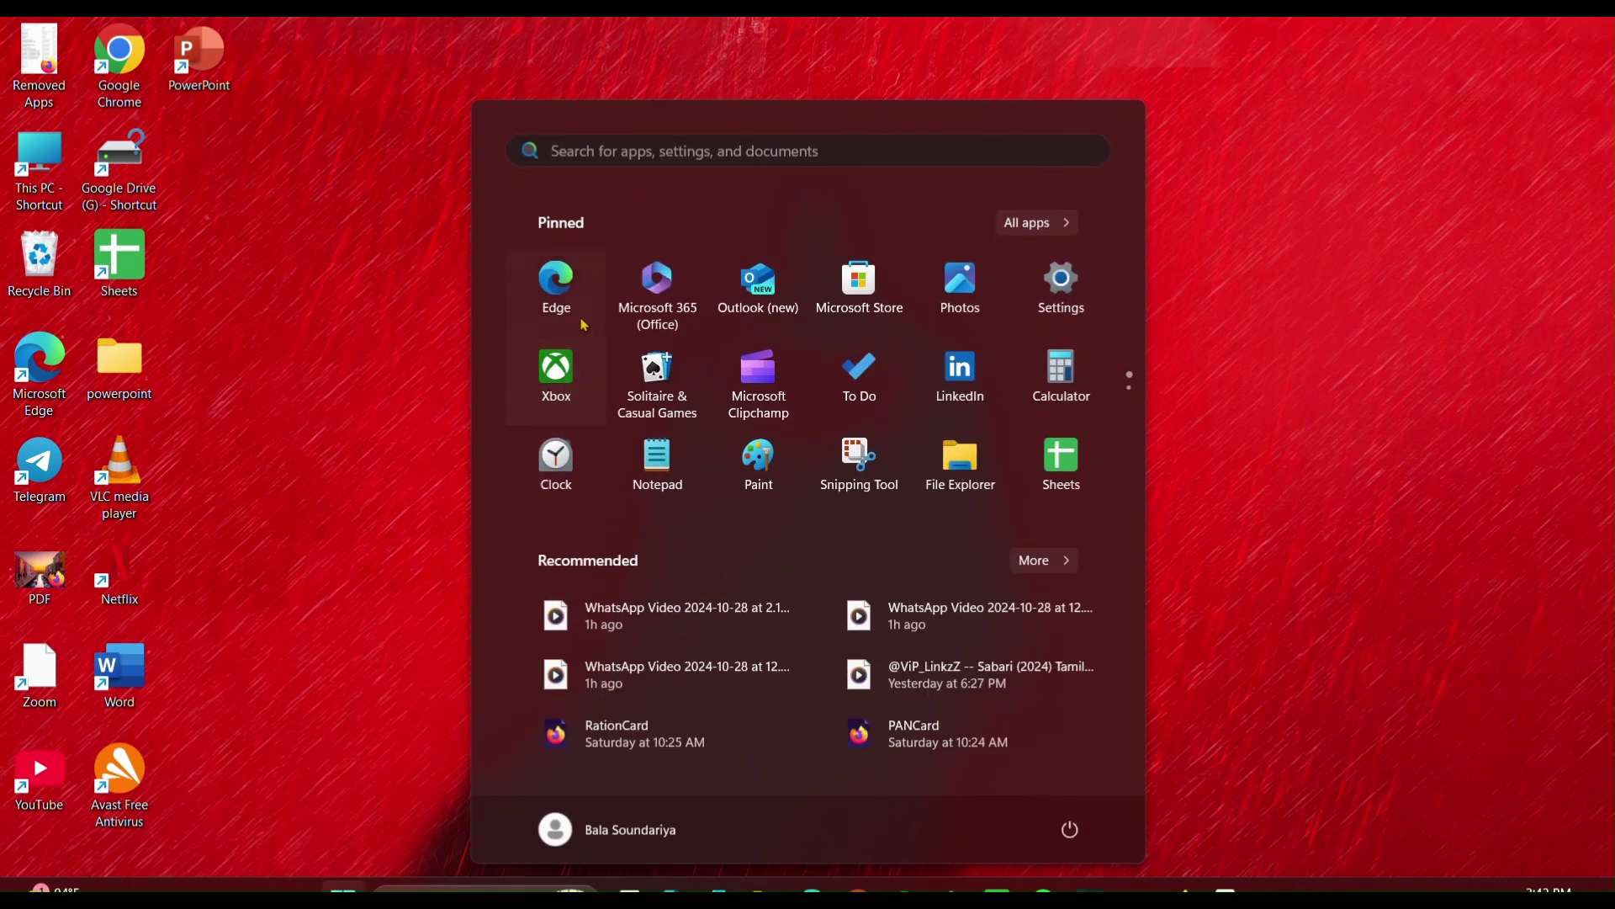
{"action": "left_click", "coordinate": [674, 150]}
{"action": "type", "text": "co"}
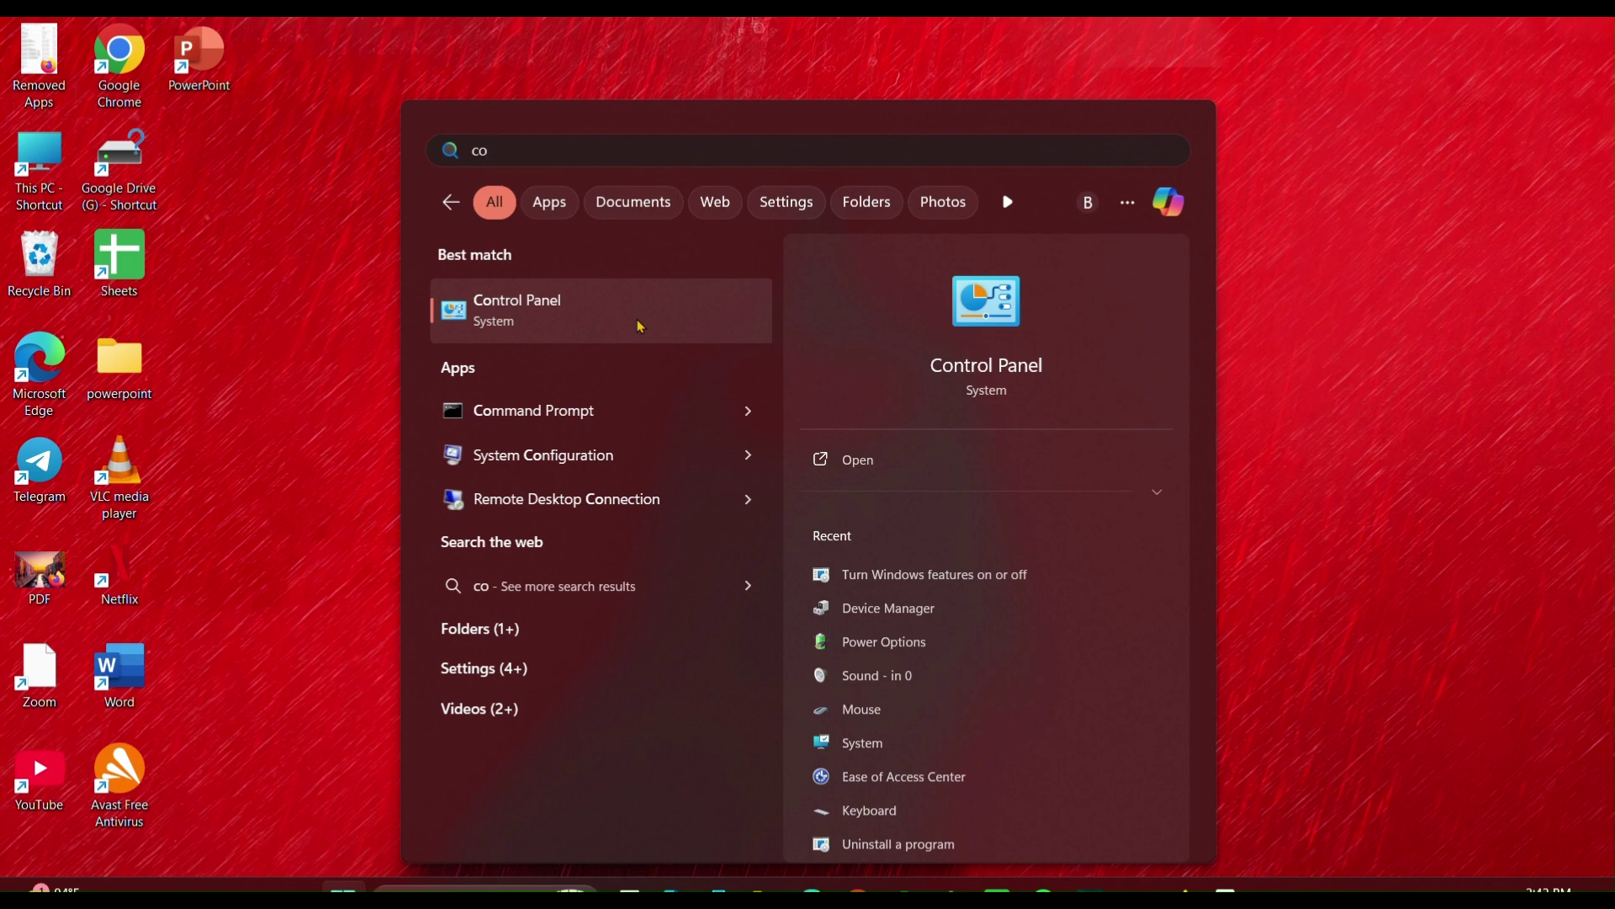
{"action": "left_click", "coordinate": [562, 323]}
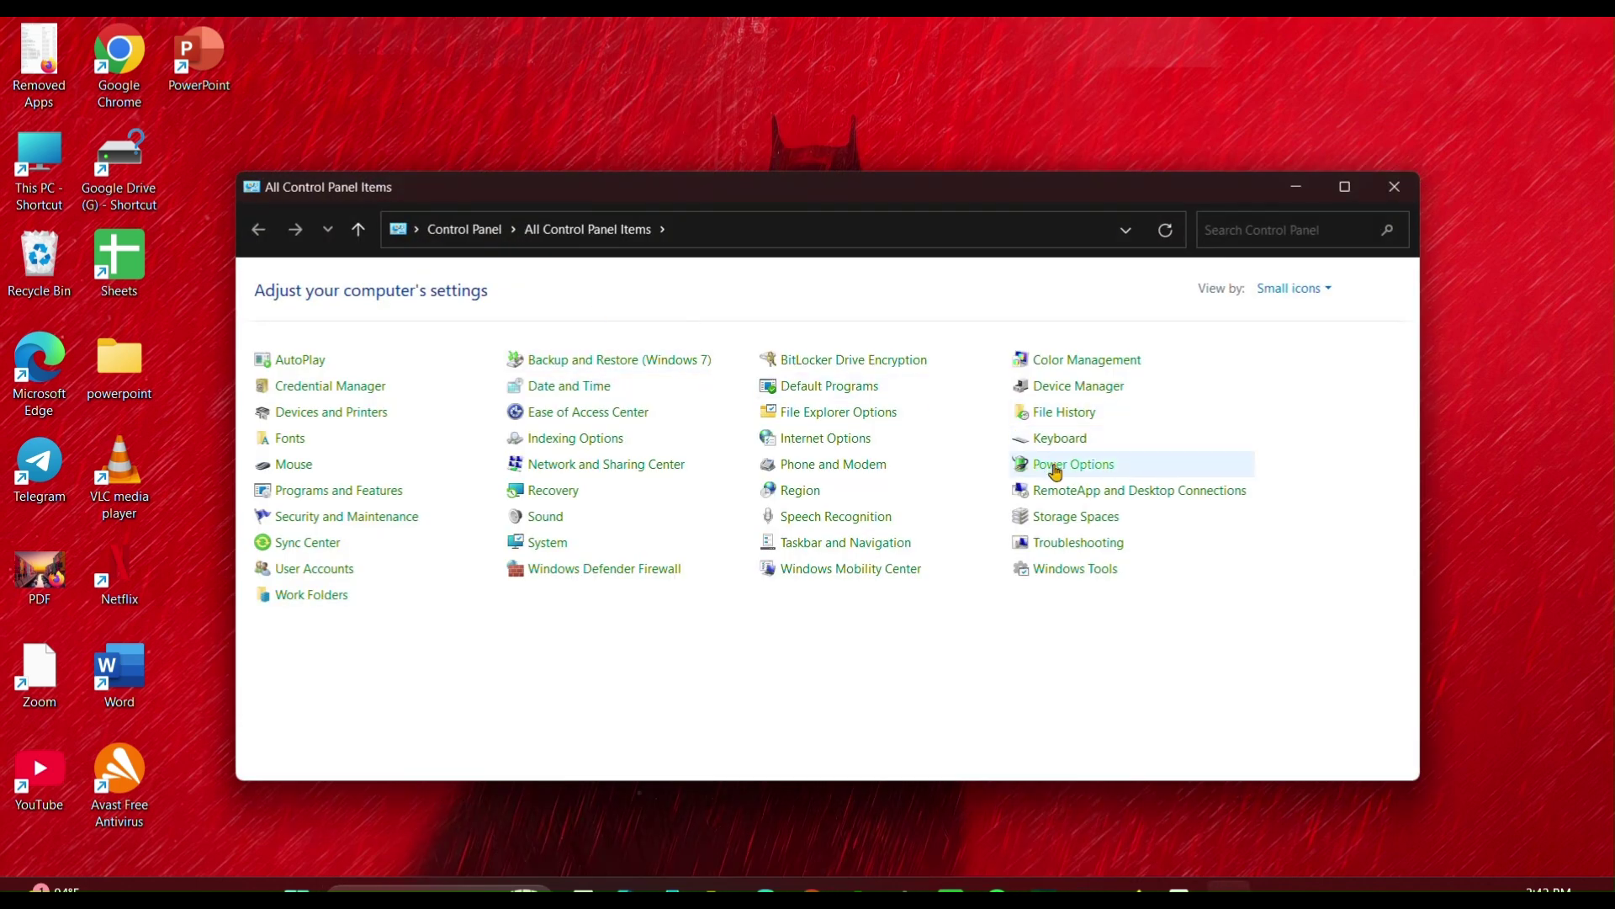
{"action": "left_click", "coordinate": [1056, 470]}
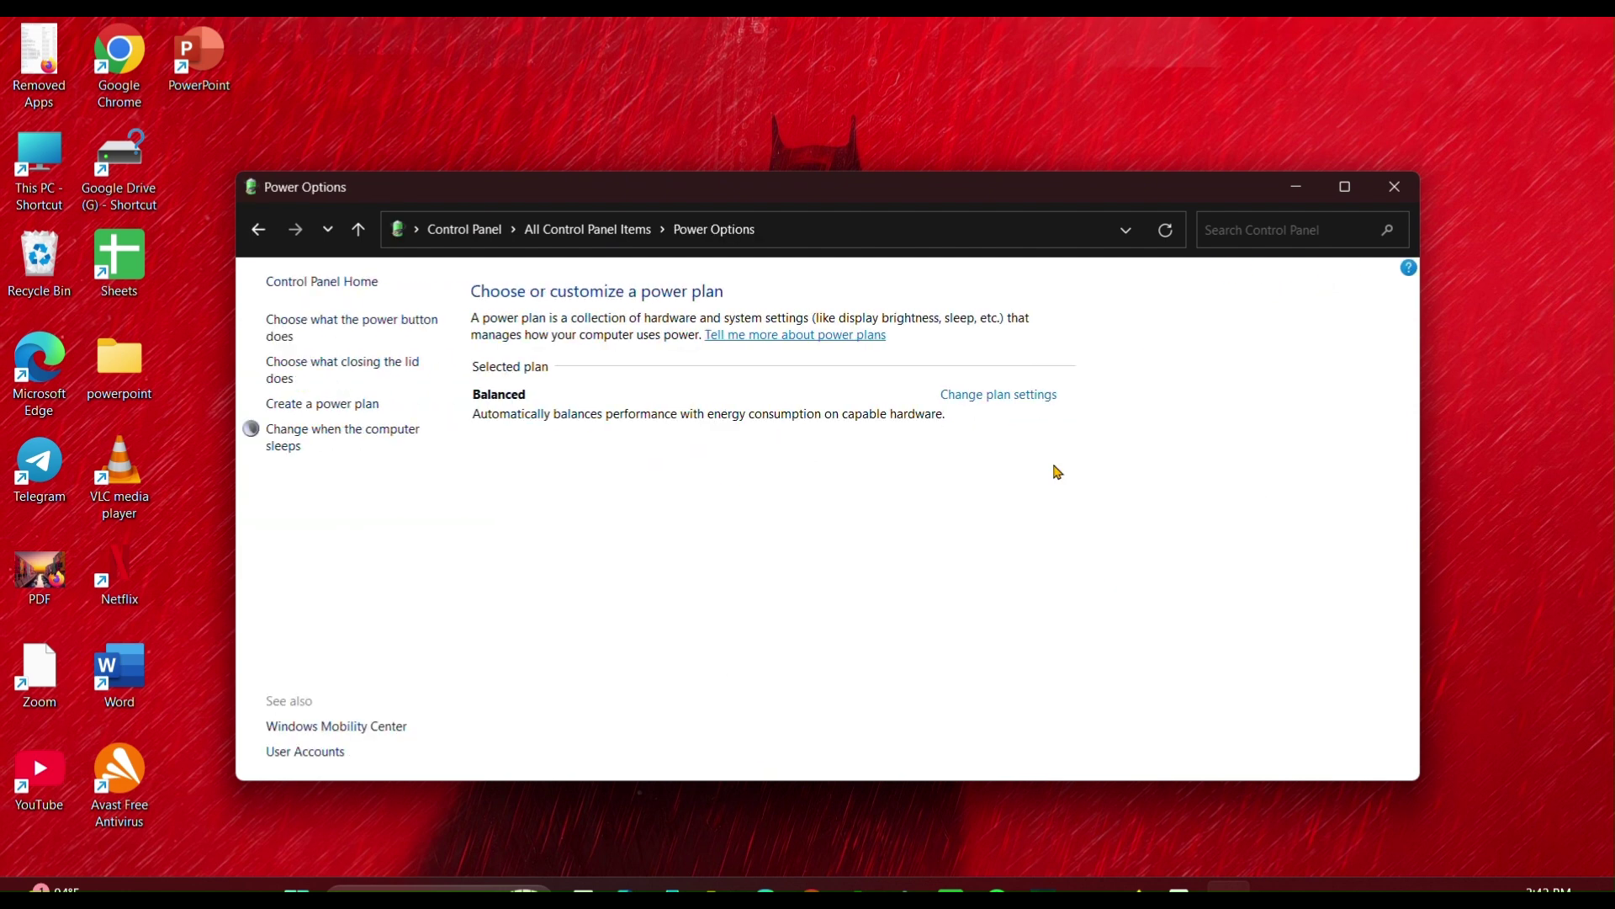
Step: Open the 'Choose what closing the lid does' power button settings
{"action": "left_click", "coordinate": [359, 376]}
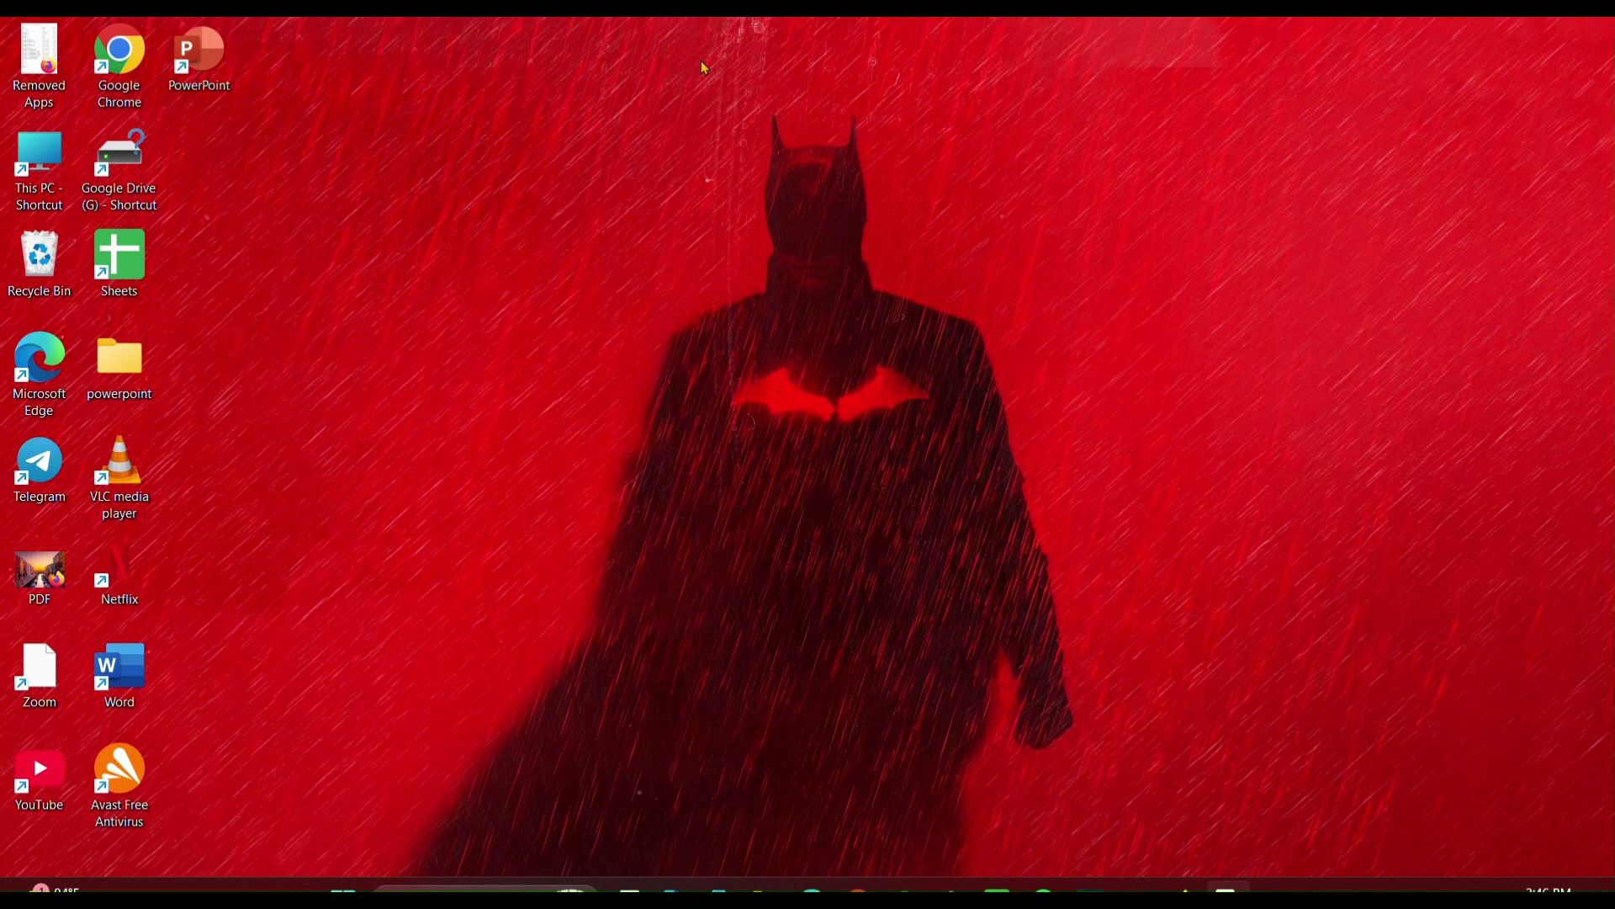
Step: Launch Registry Editor from the Run box
{"action": "key", "text": "super+r"}
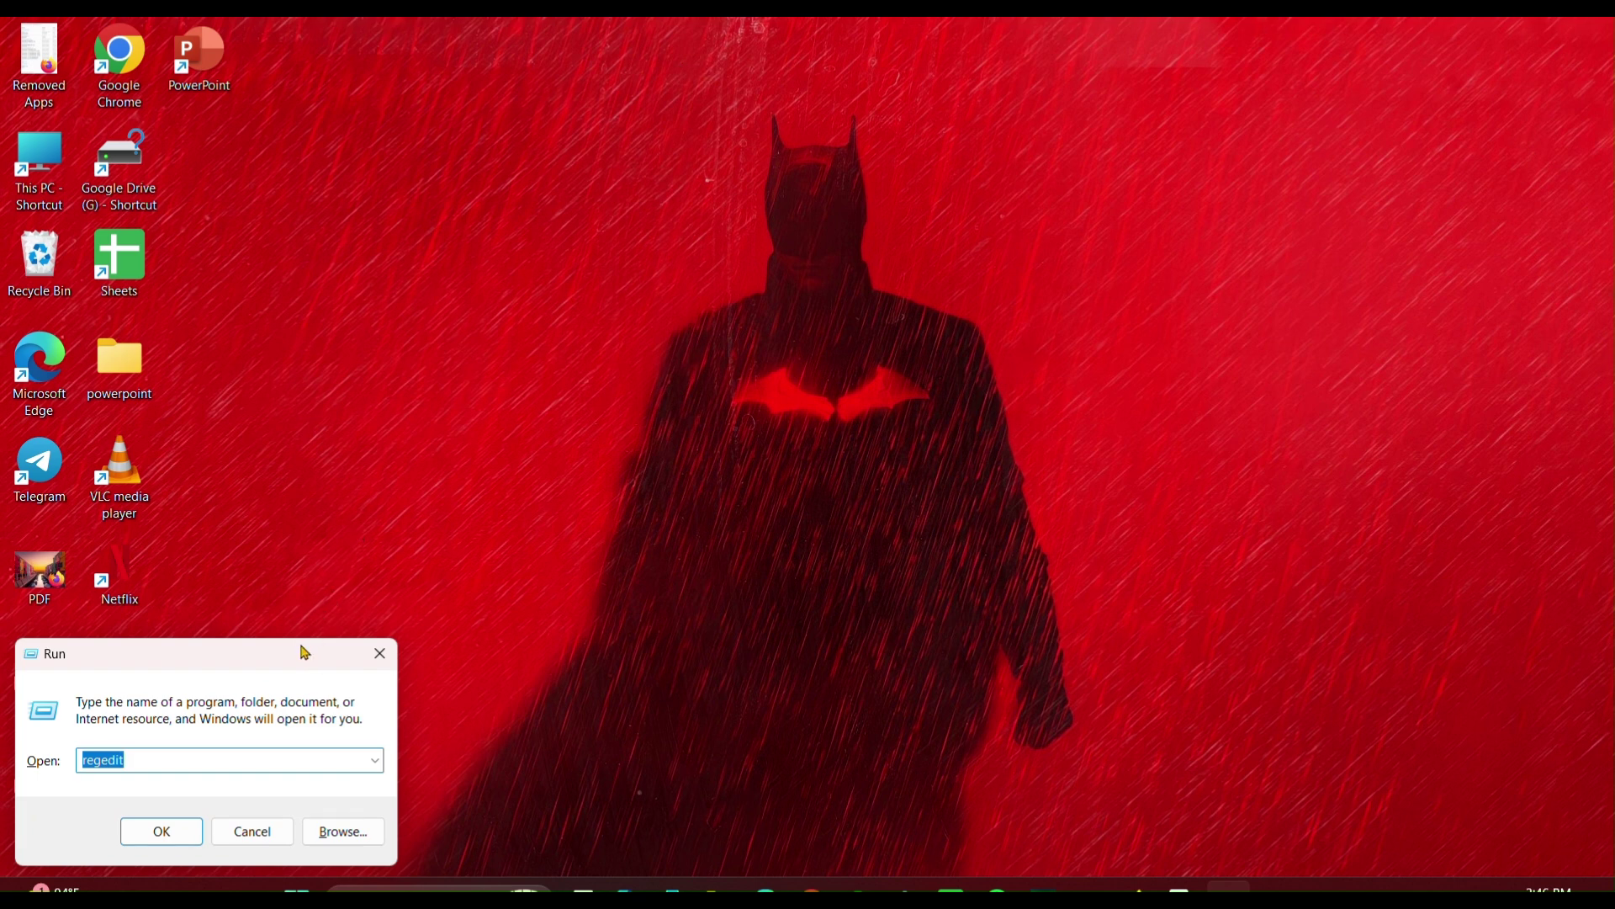
{"action": "left_click_drag", "start_coordinate": [305, 653], "coordinate": [613, 463]}
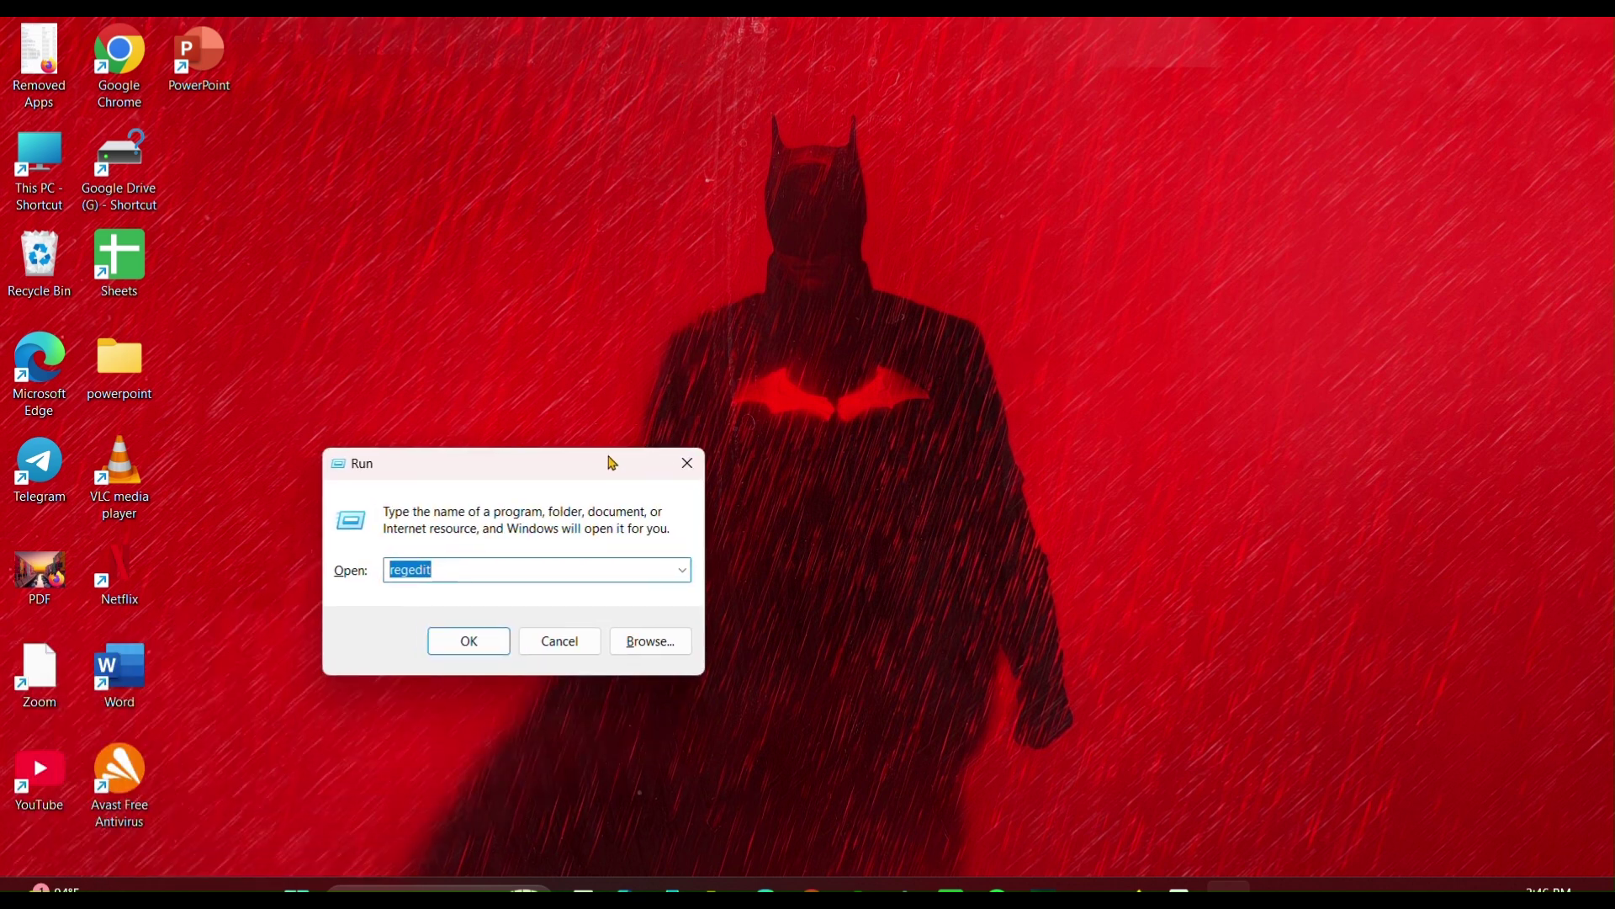
{"action": "left_click", "coordinate": [505, 638]}
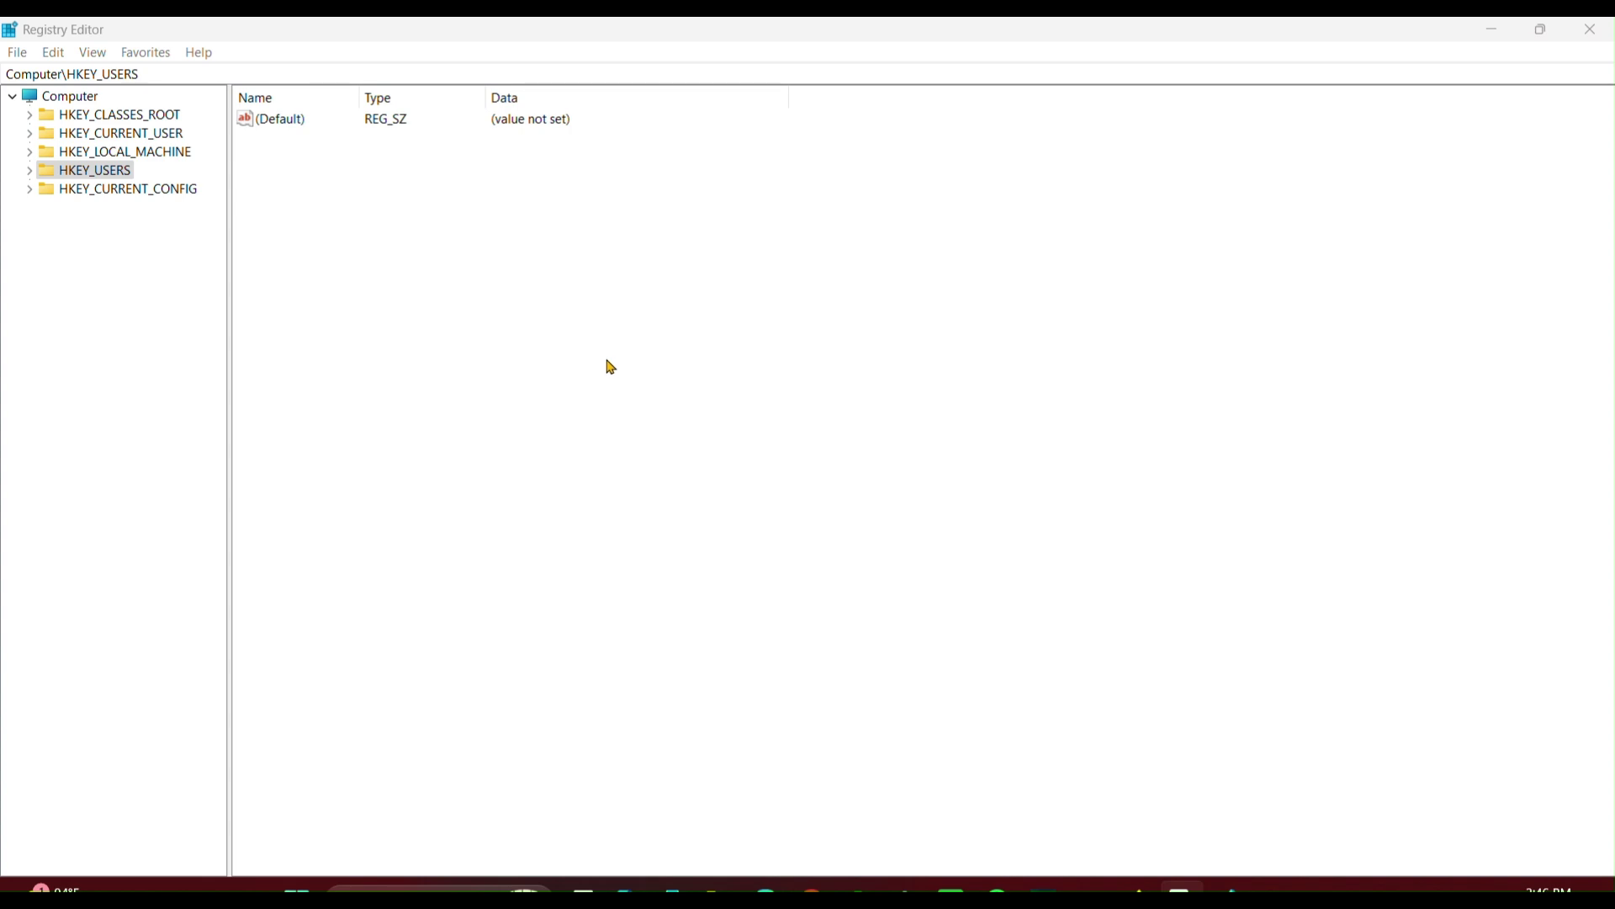
Step: Navigate to HKEY_USERS\.DEFAULT\Control Panel\Keyboard to list InitialKeyboardIndicators
{"action": "double_click", "coordinate": [122, 176]}
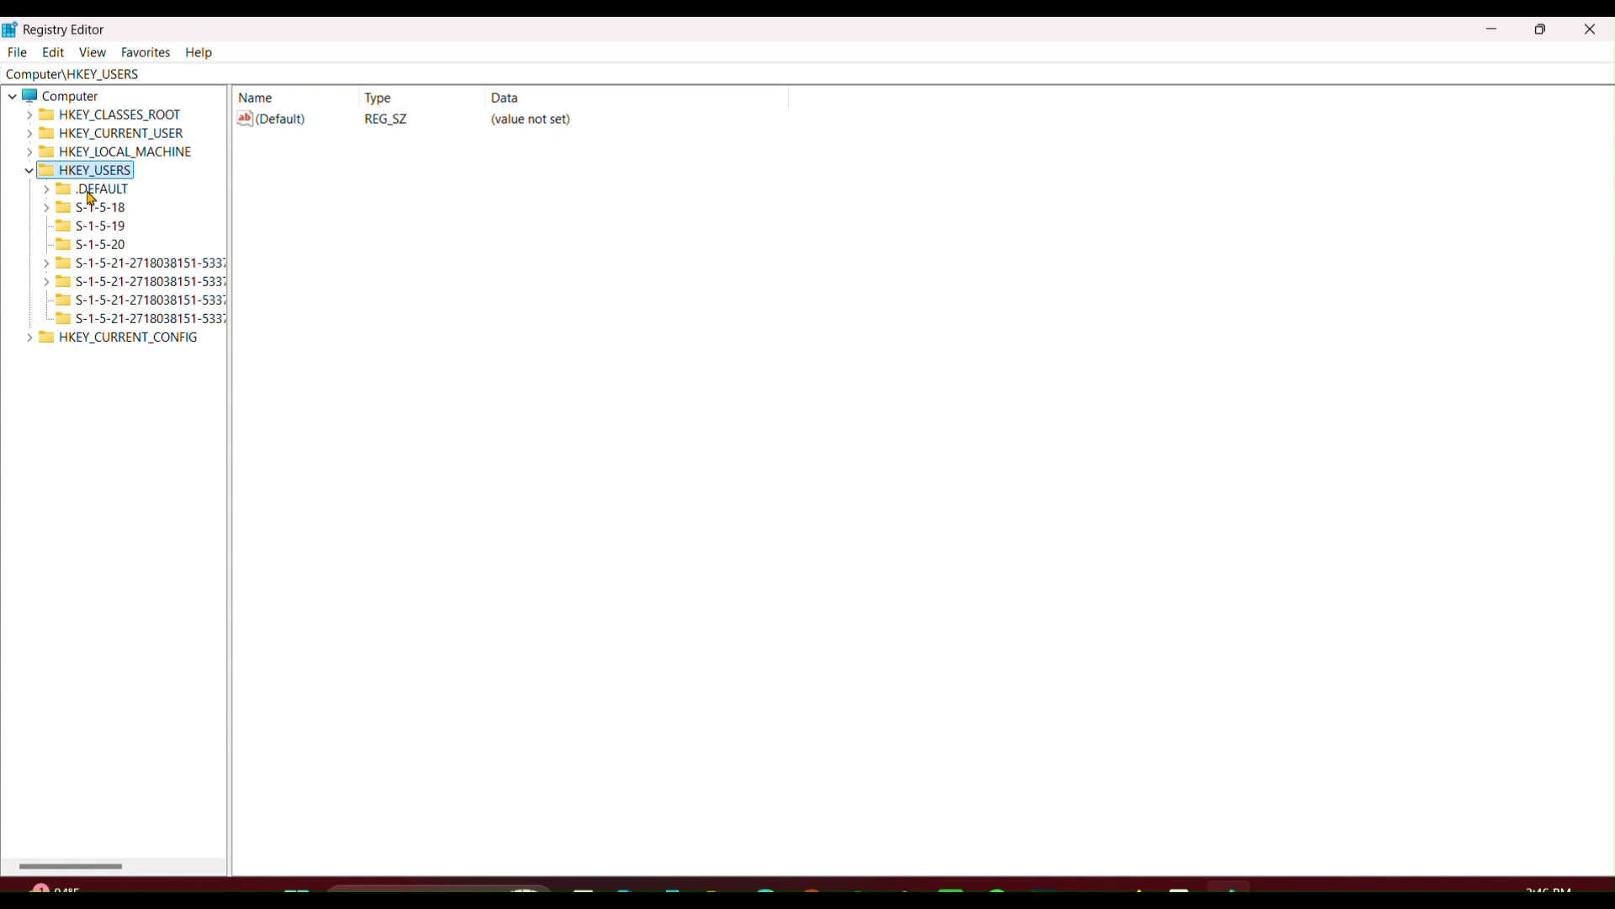
{"action": "double_click", "coordinate": [91, 194]}
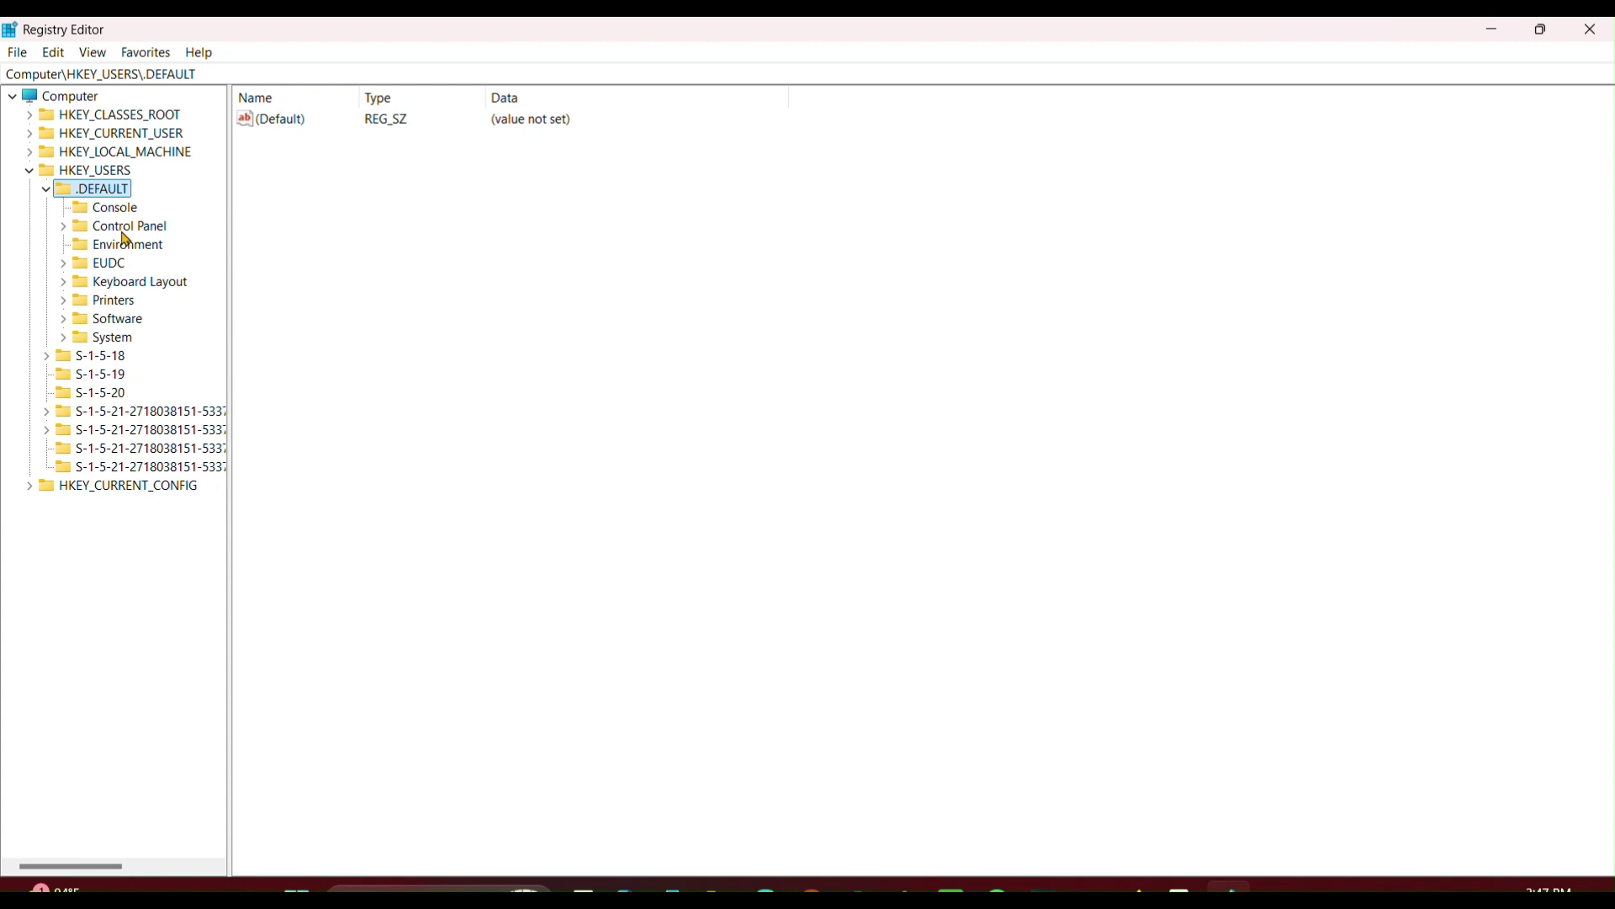
{"action": "left_click", "coordinate": [126, 227]}
{"action": "double_click", "coordinate": [127, 227]}
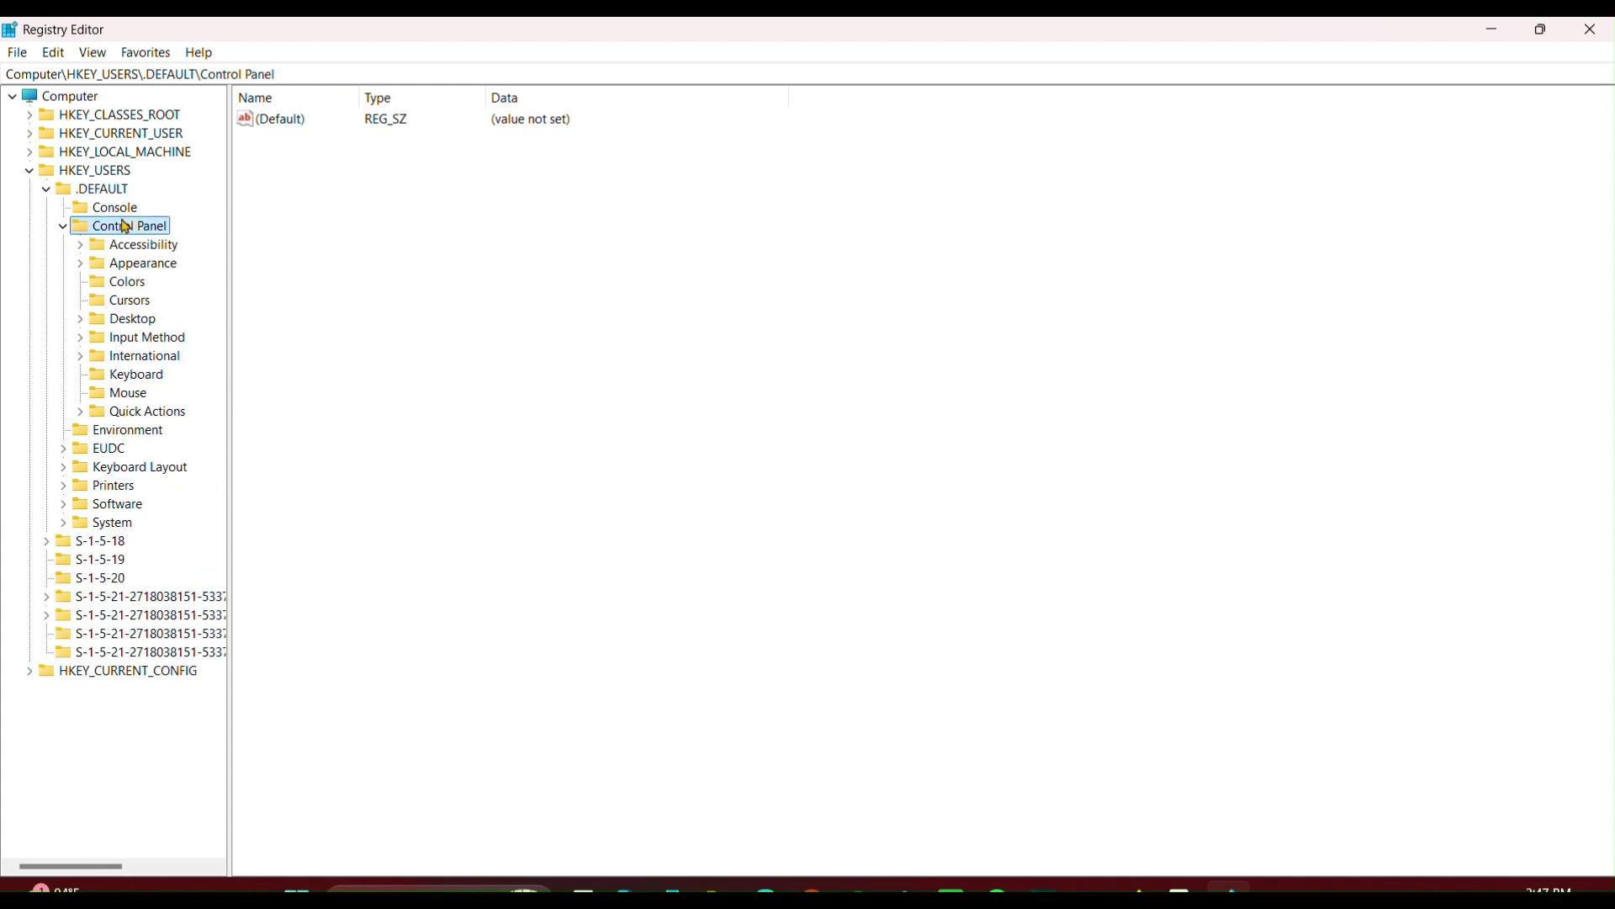
{"action": "left_click", "coordinate": [128, 375]}
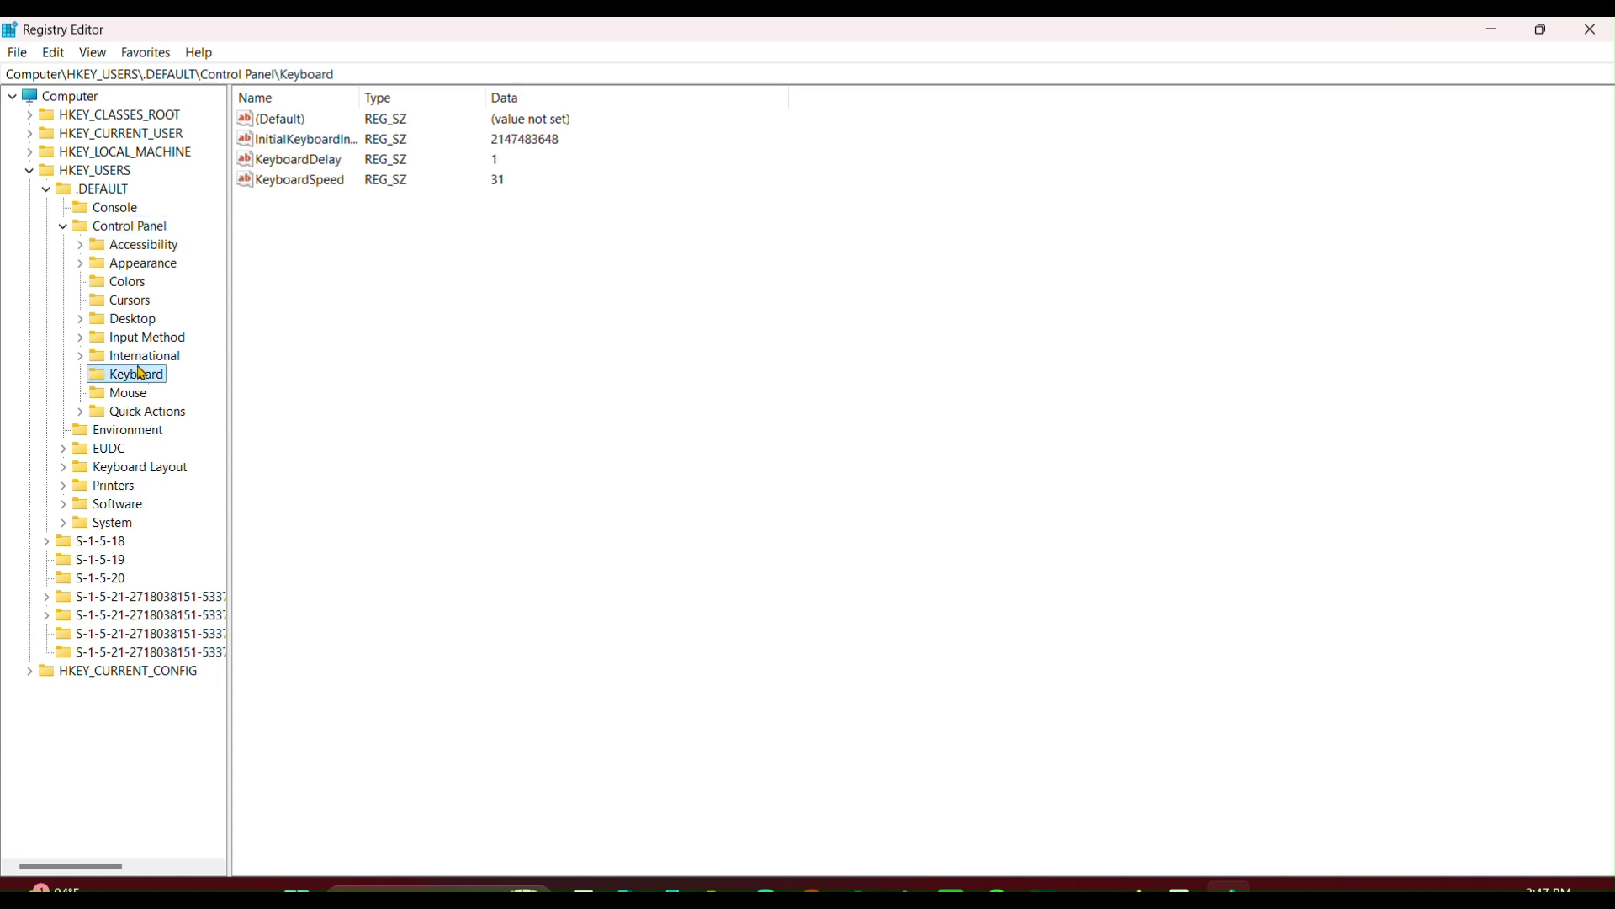
{"action": "double_click", "coordinate": [336, 144]}
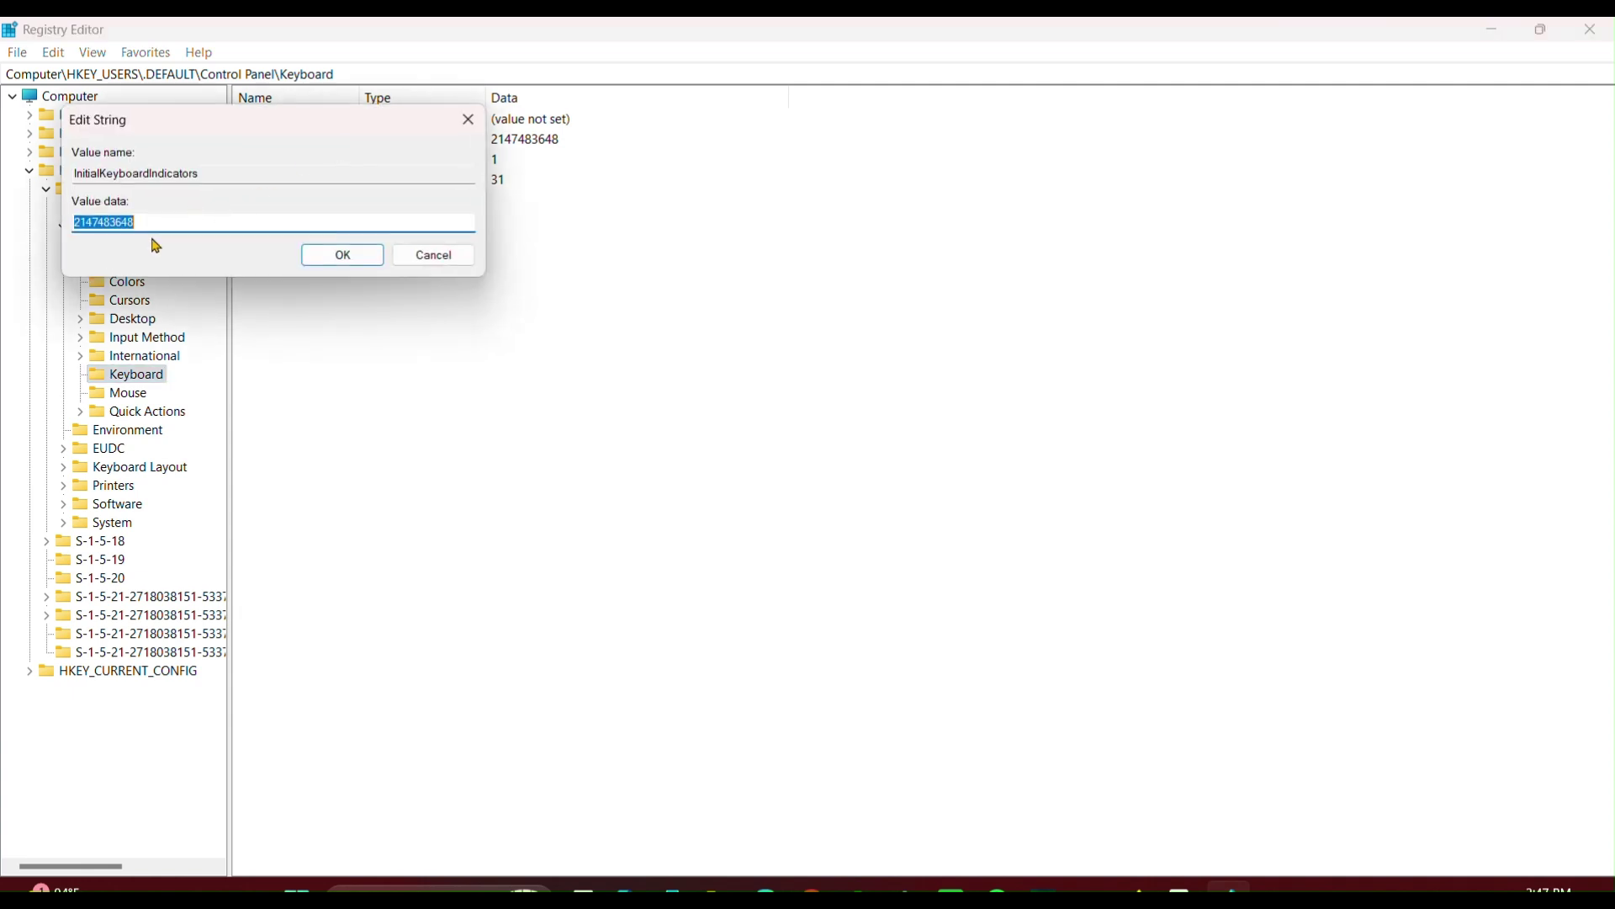
{"action": "left_click_drag", "start_coordinate": [160, 224], "coordinate": [72, 224]}
{"action": "key", "text": "BackSpace"}
{"action": "type", "text": "2"}
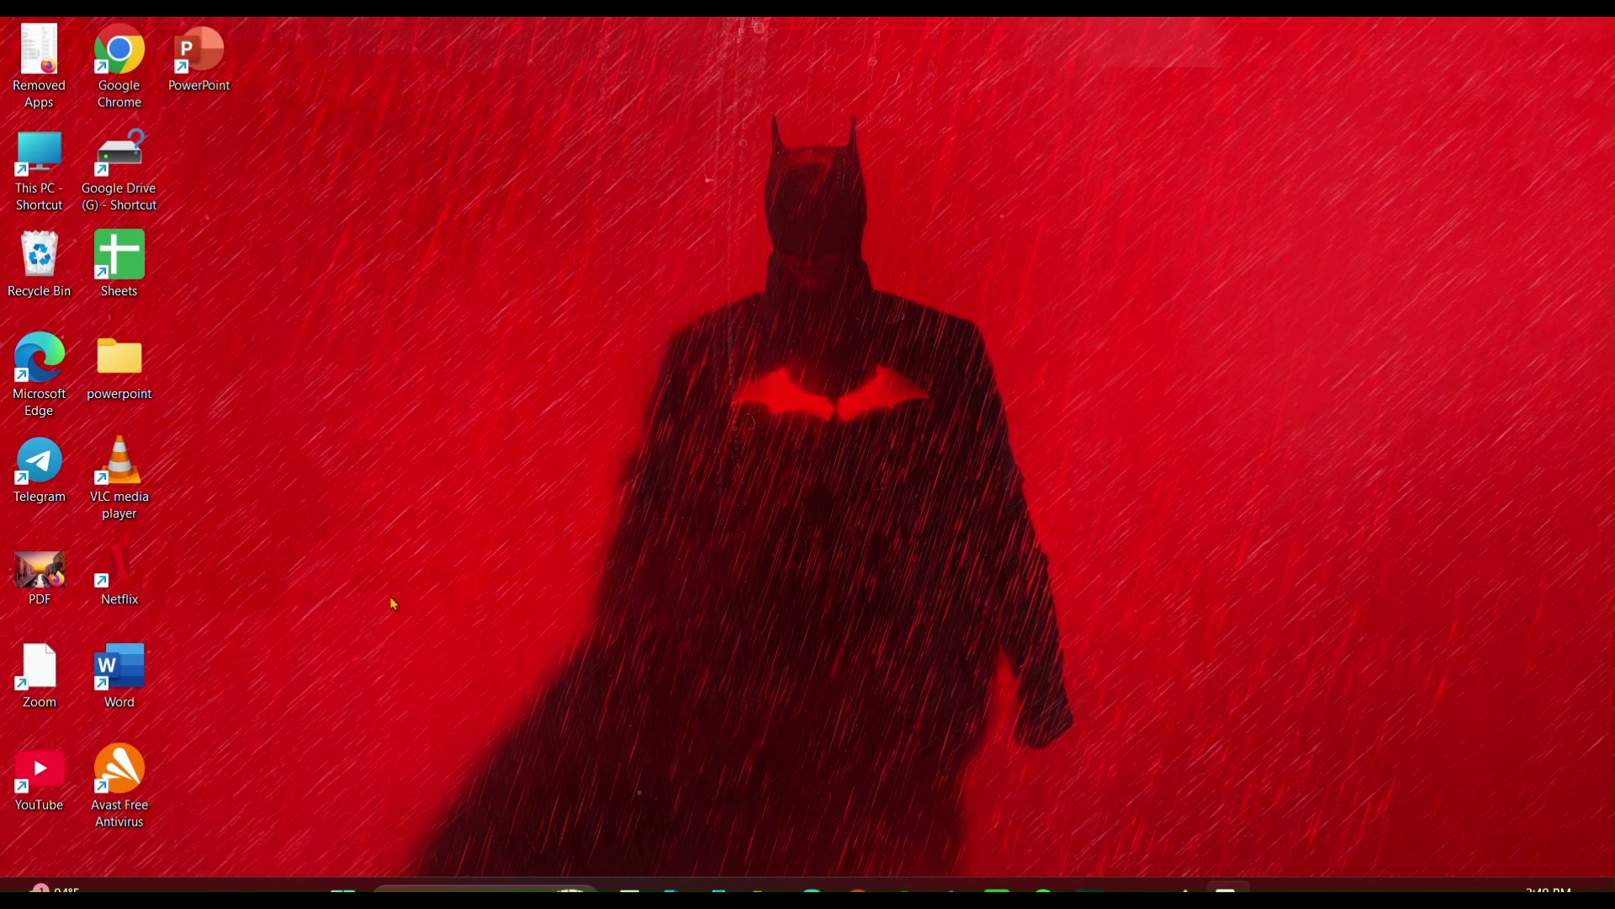
Step: Launch Device Manager from the Start quick menu, dismissing the standard-user warning
{"action": "right_click", "coordinate": [343, 888]}
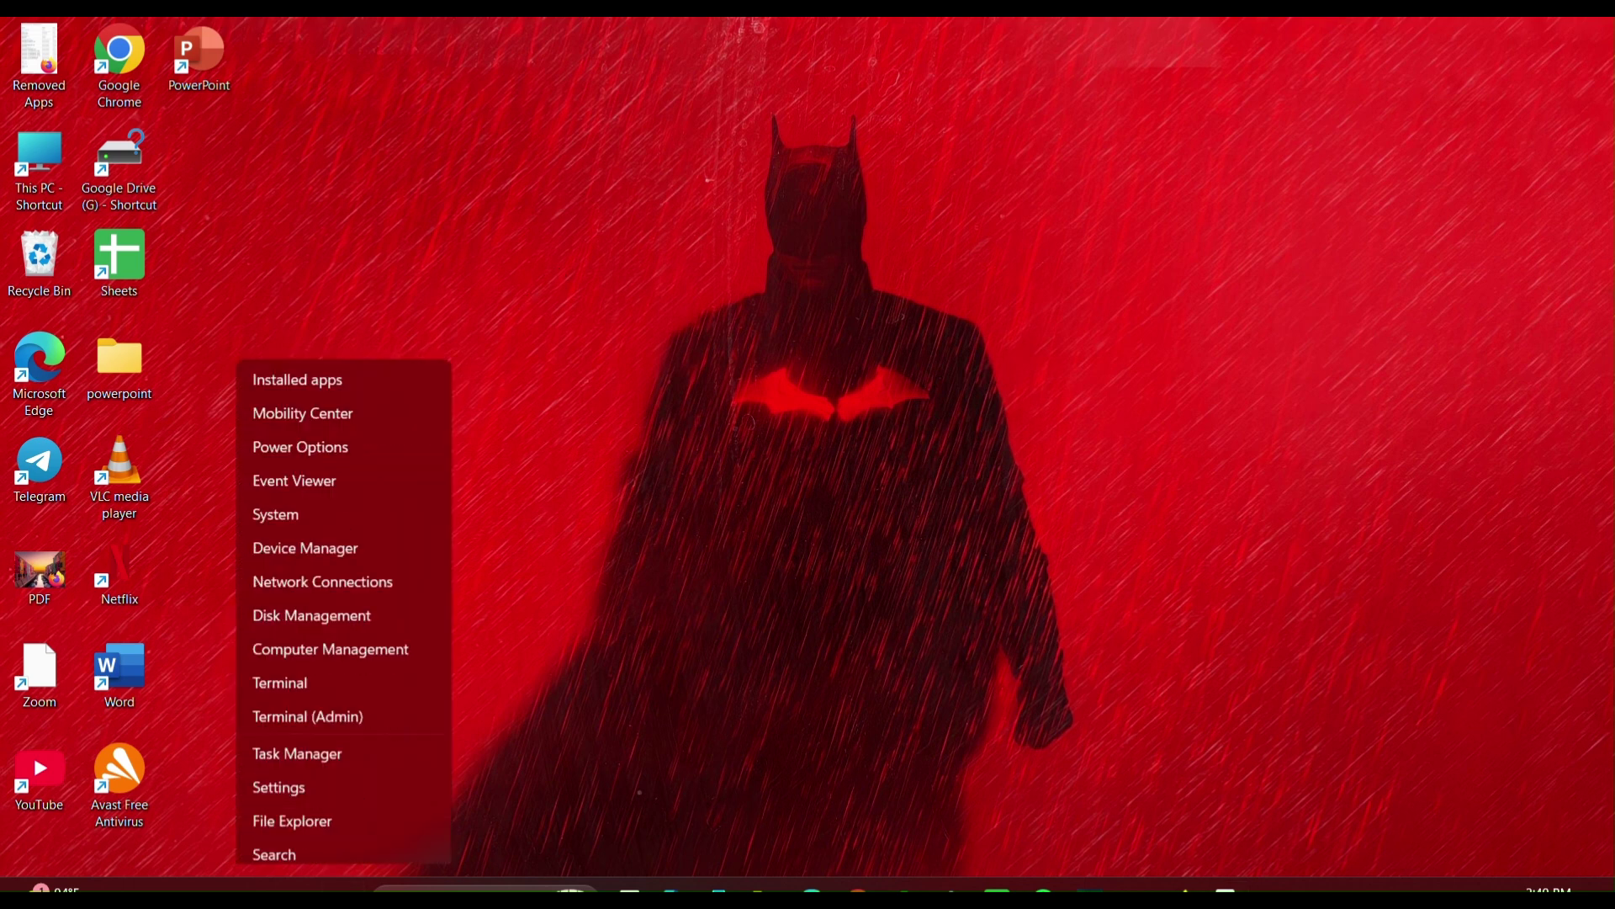
{"action": "left_click", "coordinate": [359, 448]}
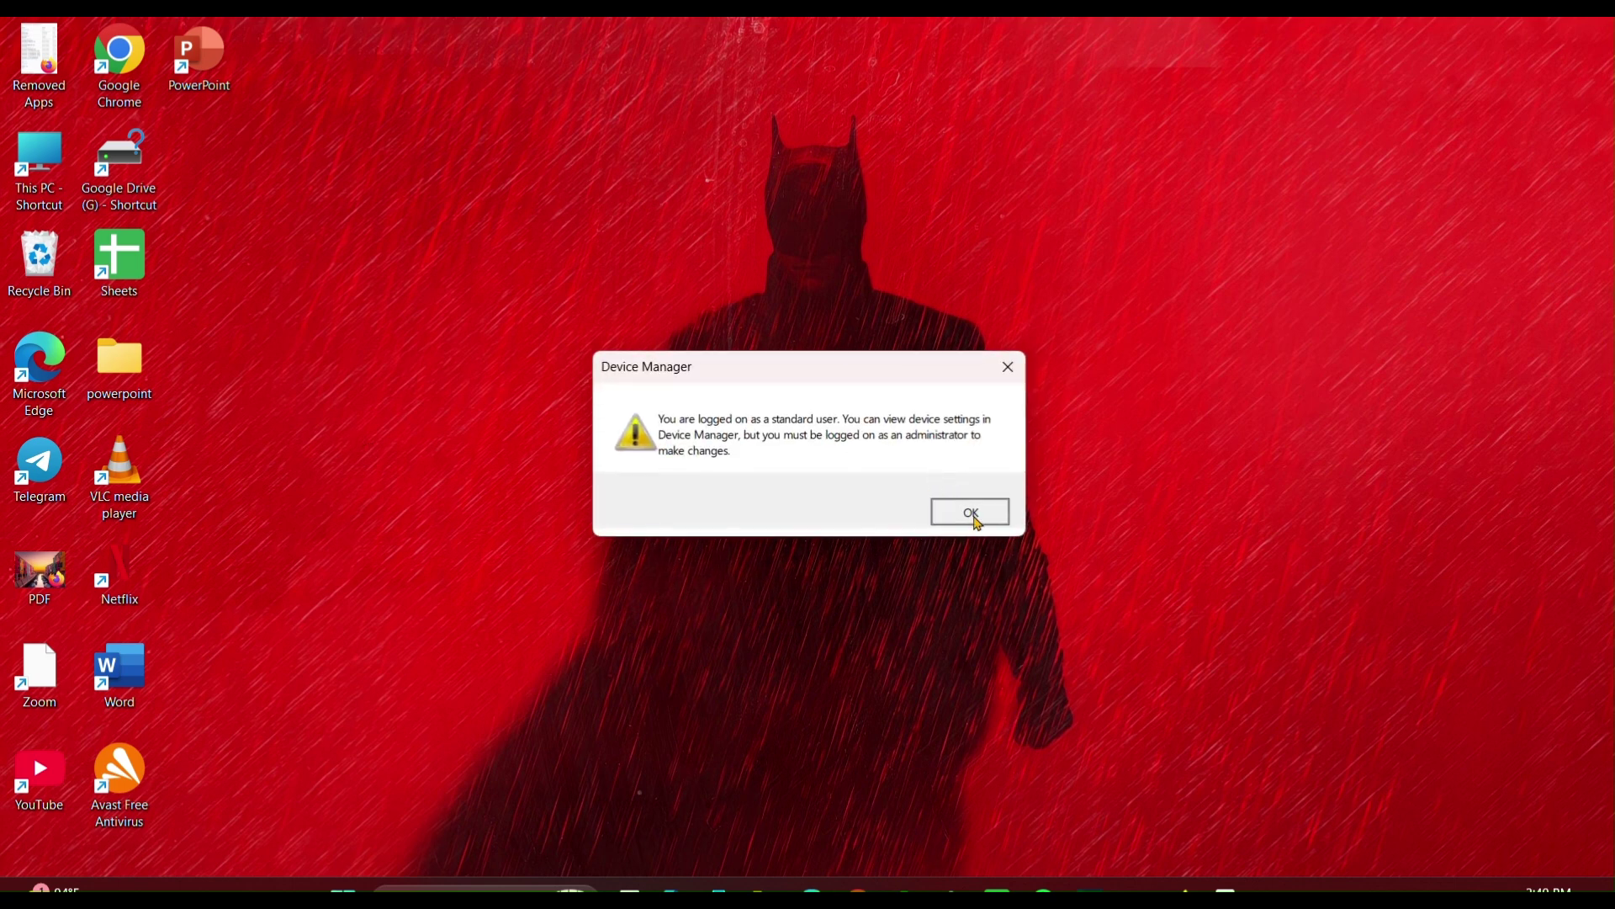
{"action": "left_click", "coordinate": [975, 521]}
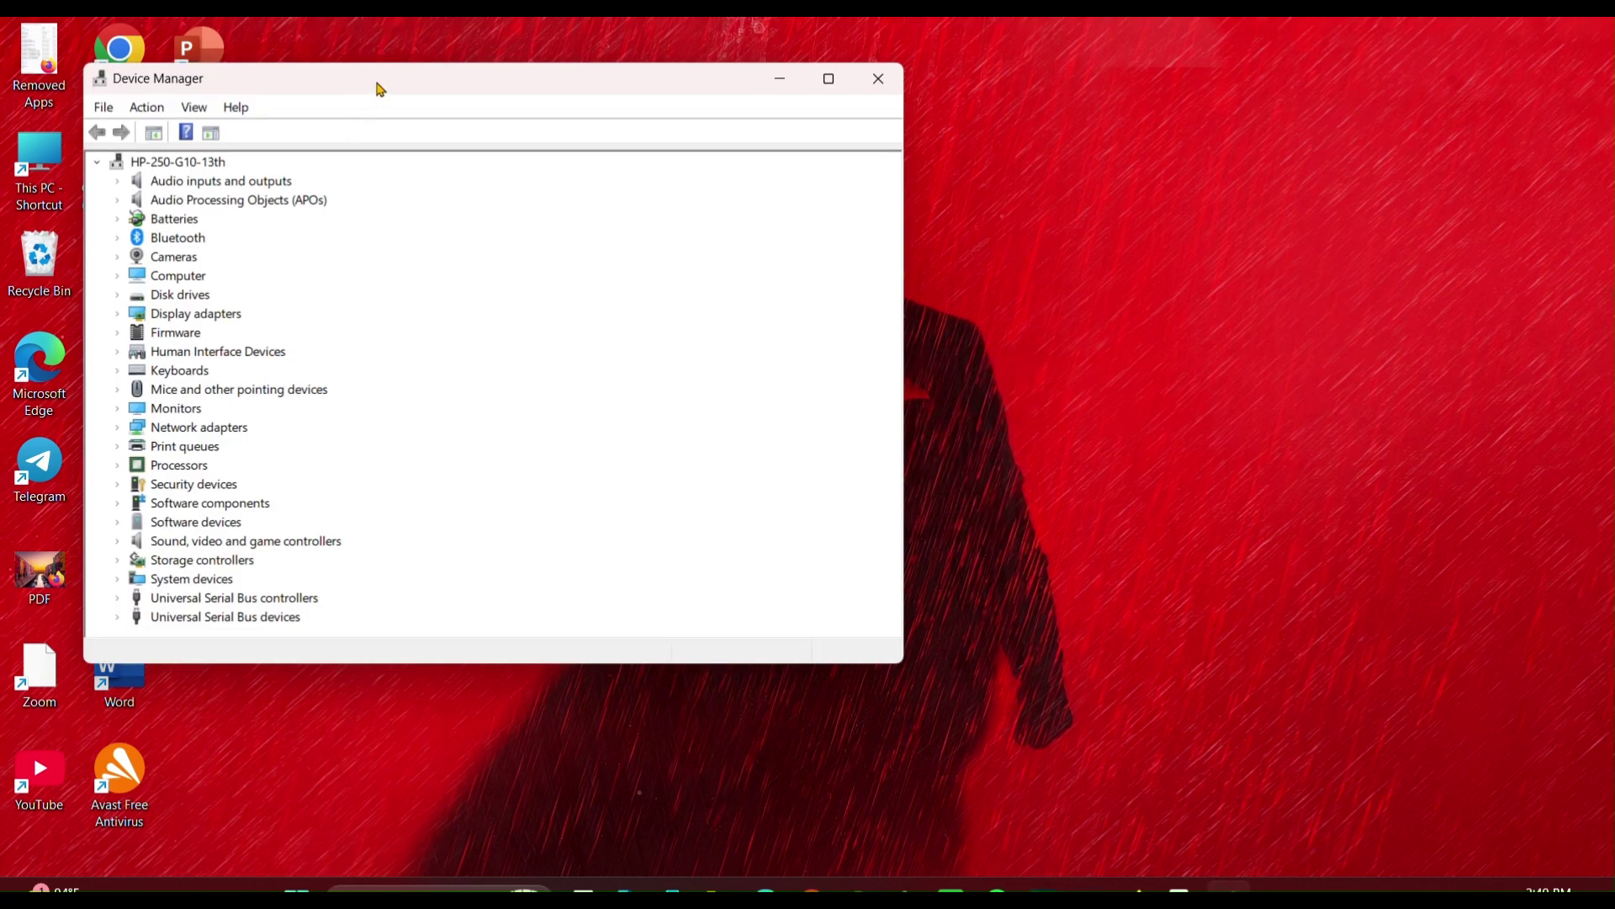
{"action": "left_click_drag", "start_coordinate": [381, 88], "coordinate": [654, 163]}
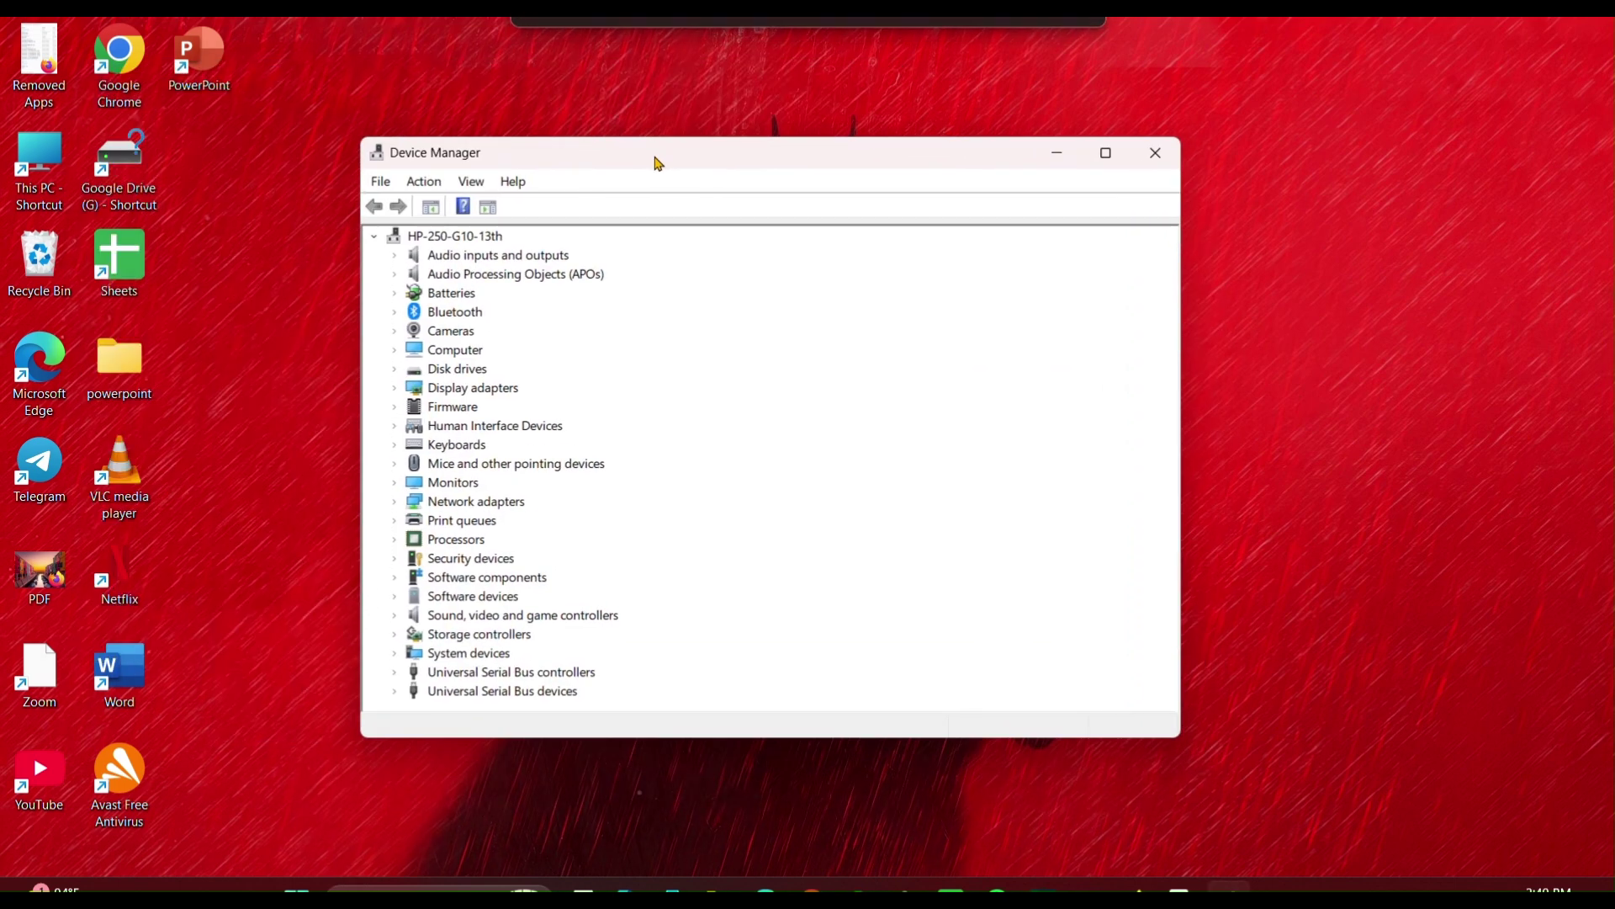
Step: Expand Keyboards and open the HID Keyboard Device properties
{"action": "left_click", "coordinate": [457, 447]}
{"action": "double_click", "coordinate": [457, 447]}
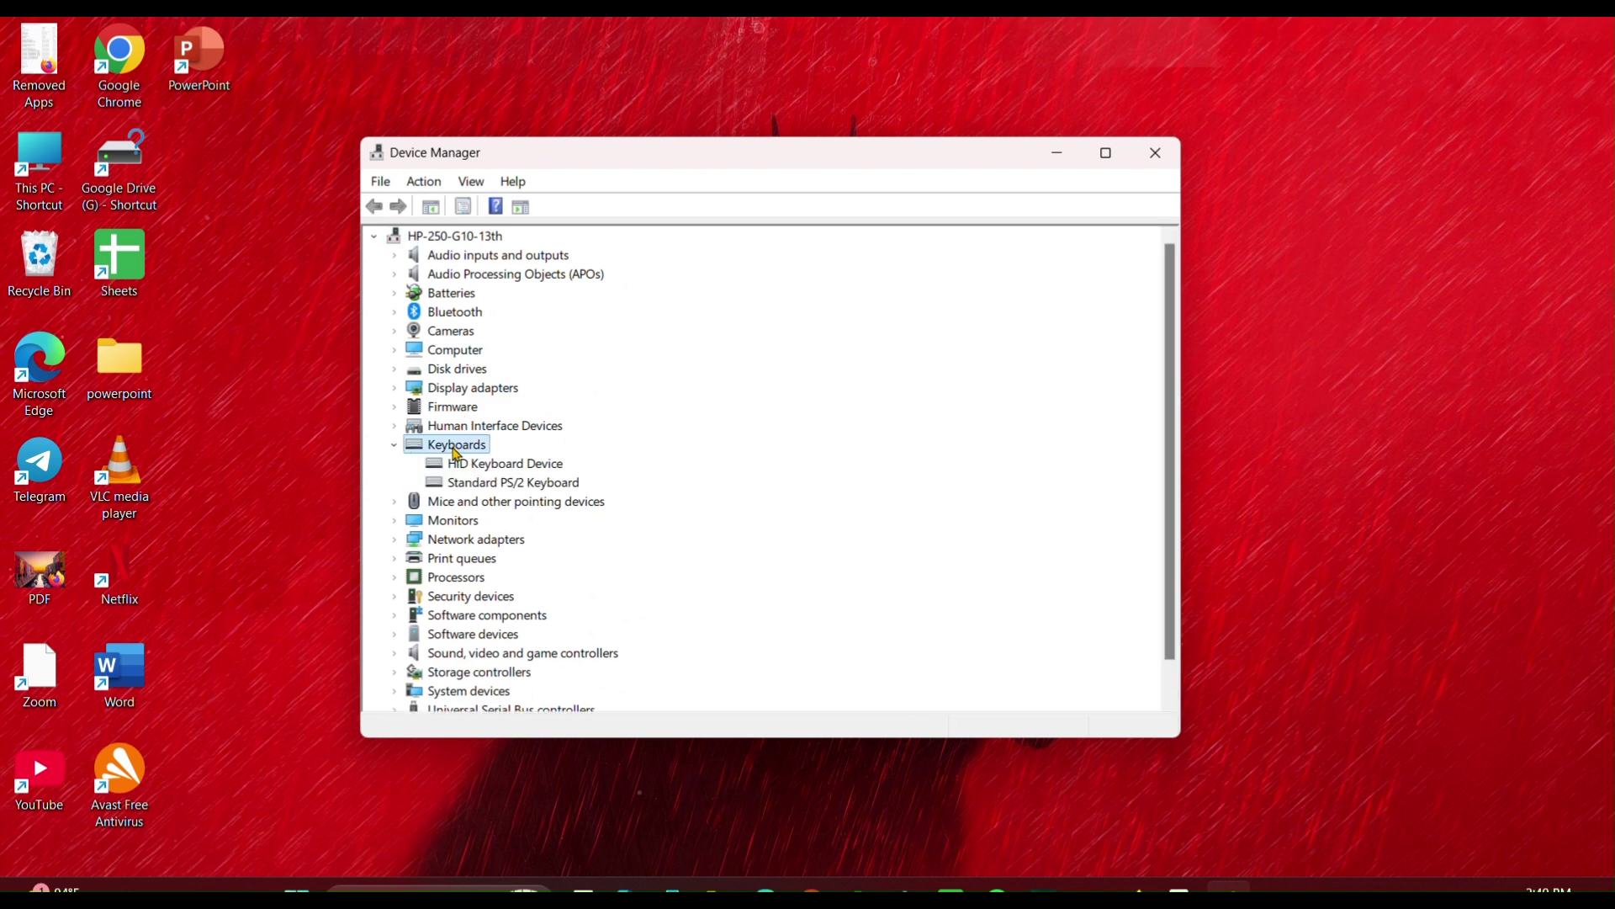
{"action": "right_click", "coordinate": [548, 467]}
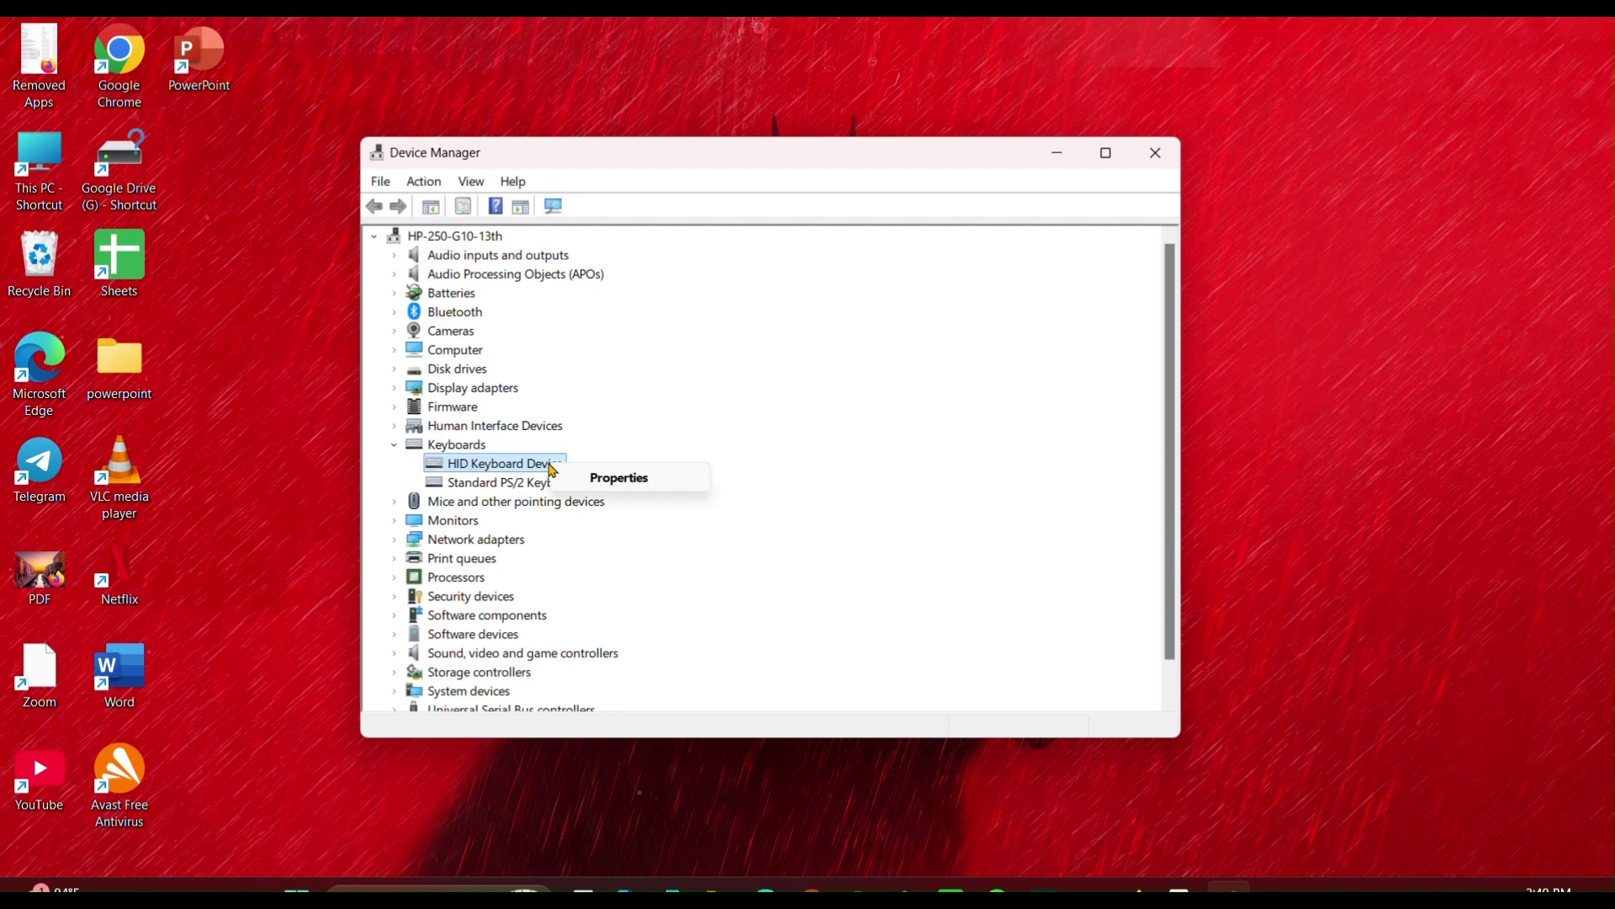
{"action": "left_click", "coordinate": [608, 481]}
Step: As administrator, run Update Driver for HID Keyboard Device with automatic driver search
{"action": "left_click", "coordinate": [641, 615]}
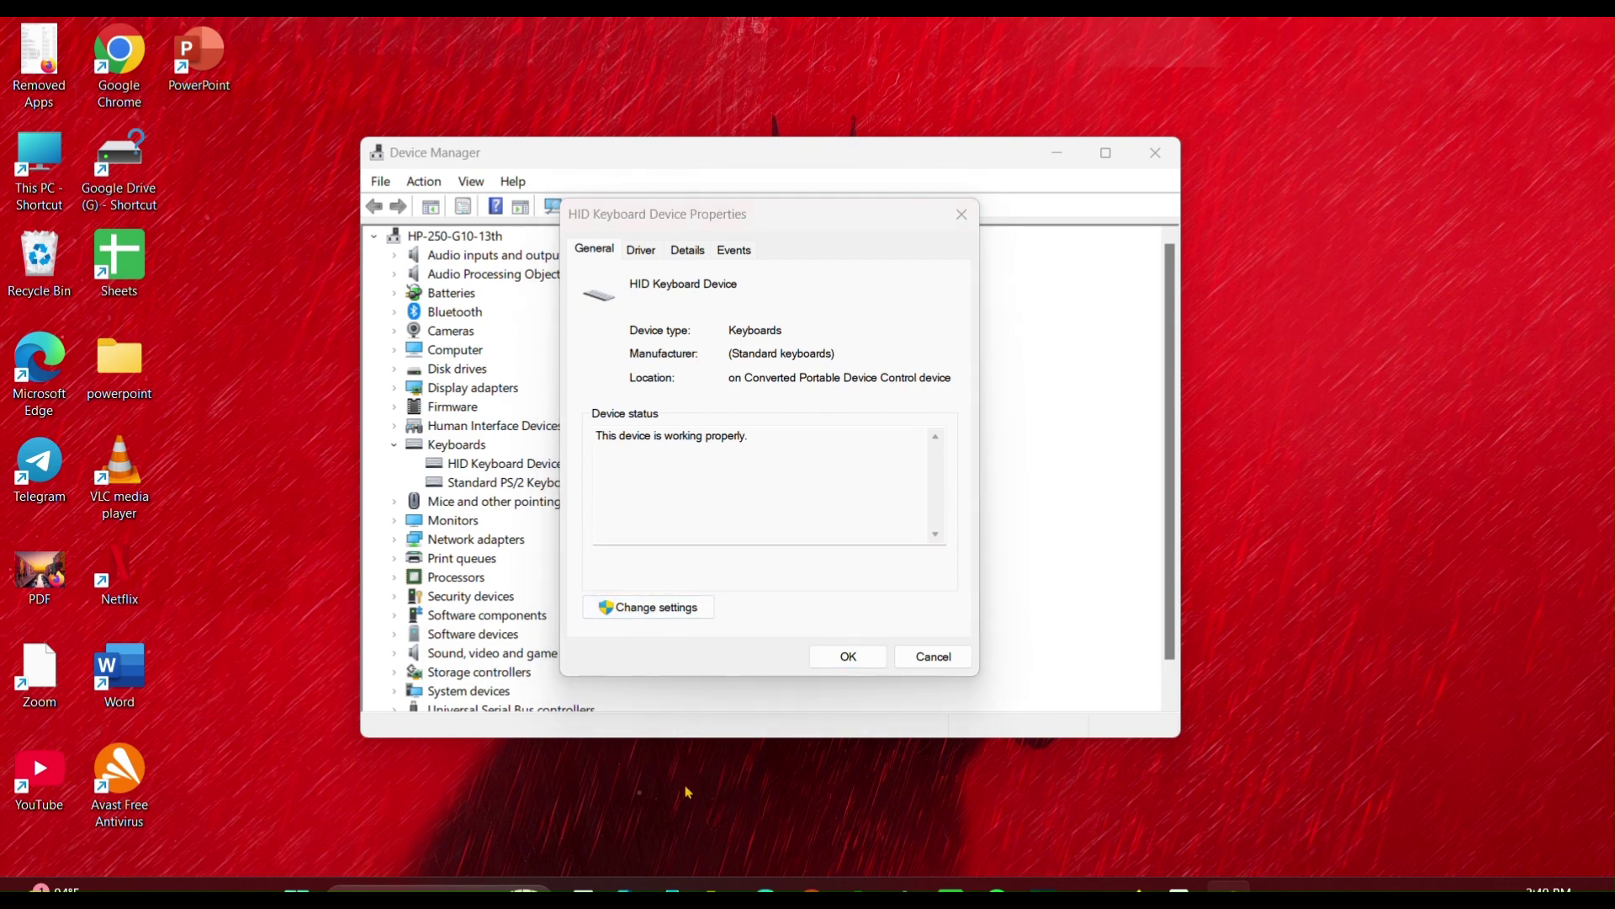
{"action": "left_click_drag", "start_coordinate": [415, 234], "coordinate": [614, 194]}
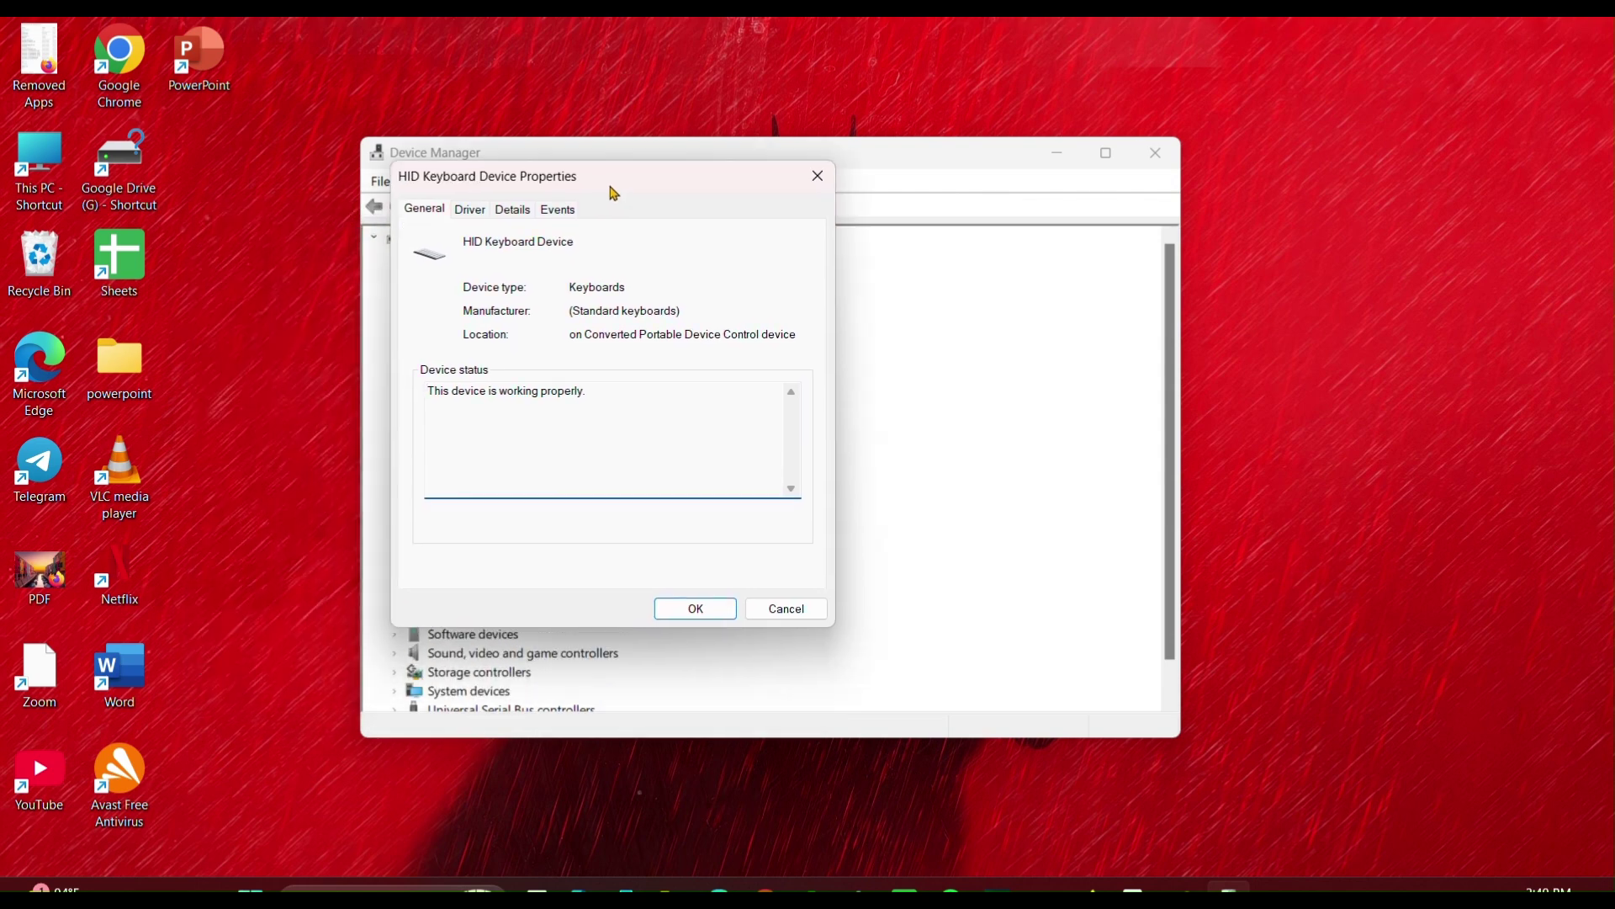
{"action": "left_click", "coordinate": [470, 210]}
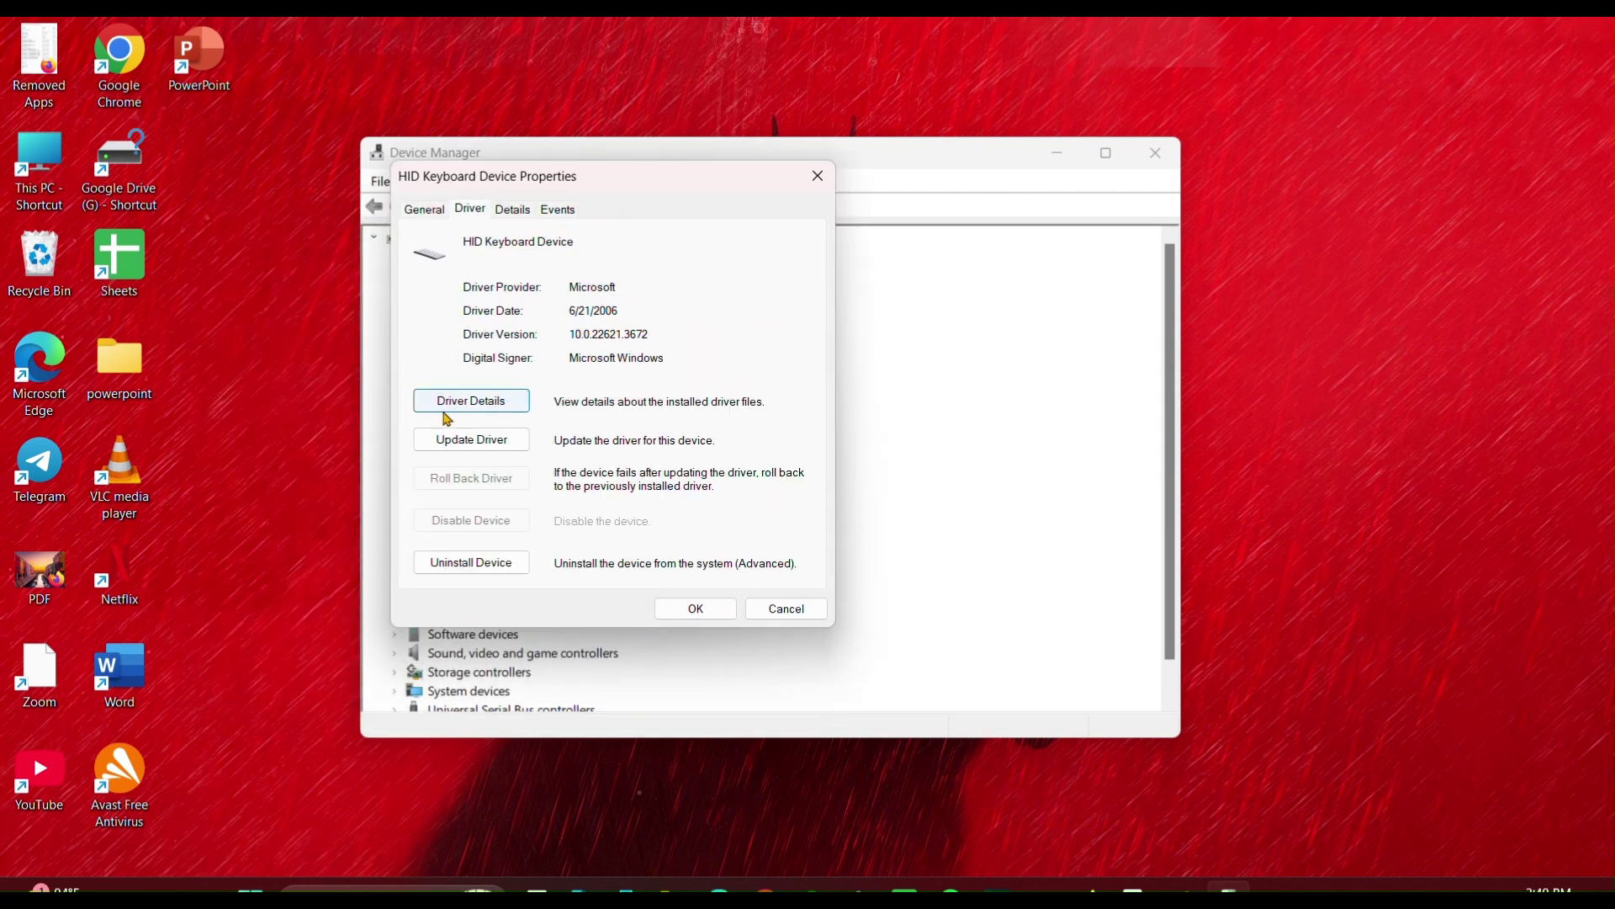
{"action": "left_click", "coordinate": [460, 440]}
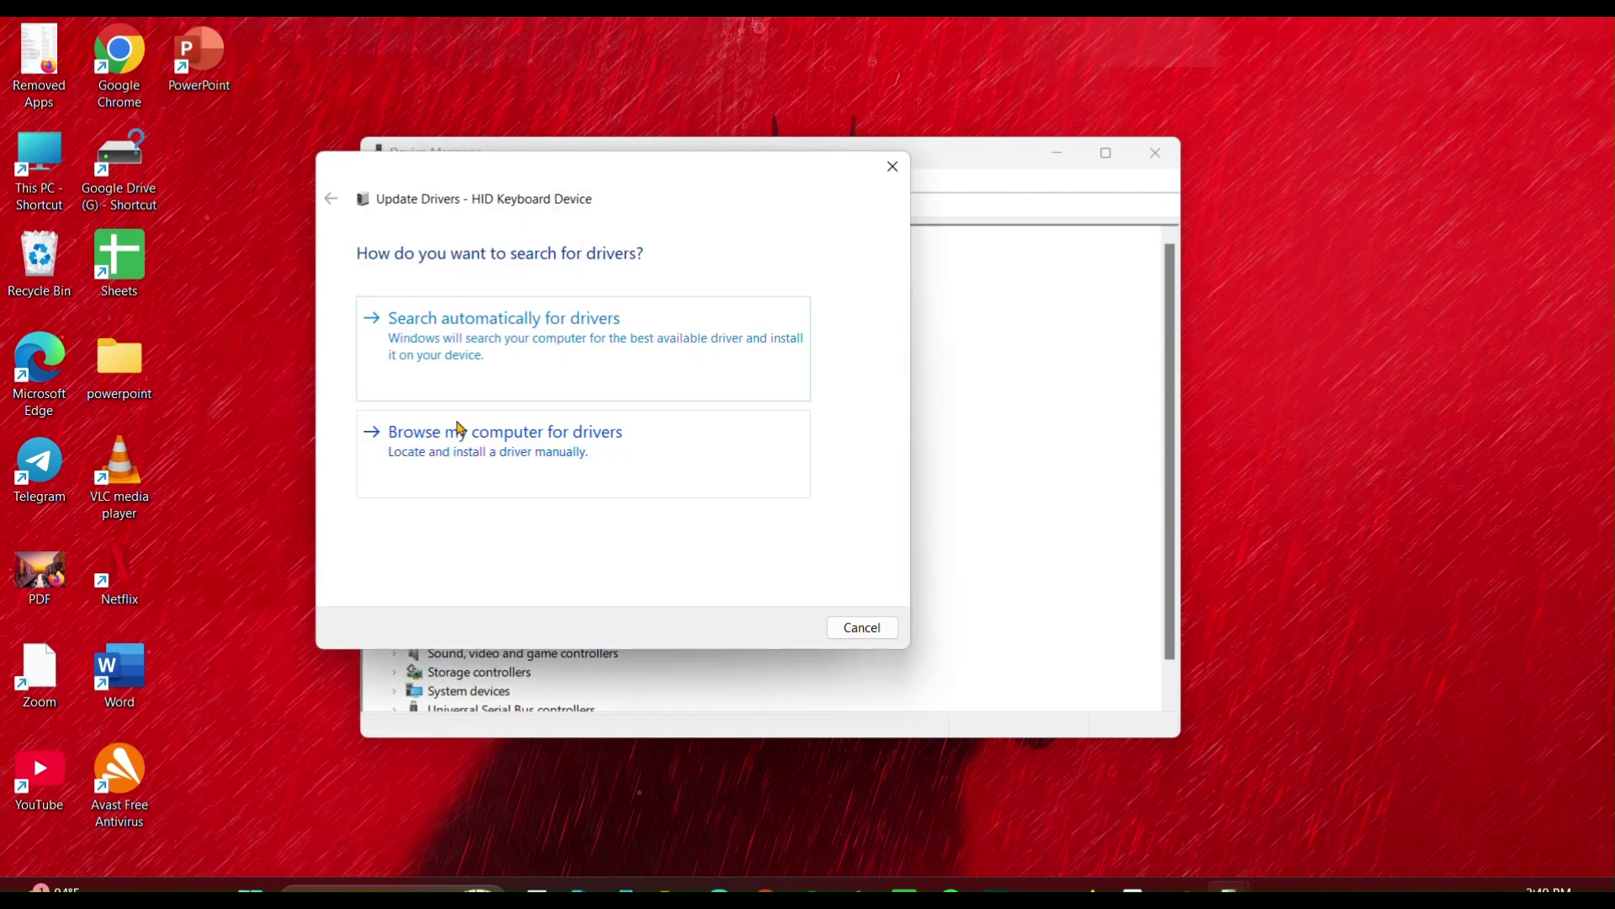
{"action": "left_click", "coordinate": [446, 377]}
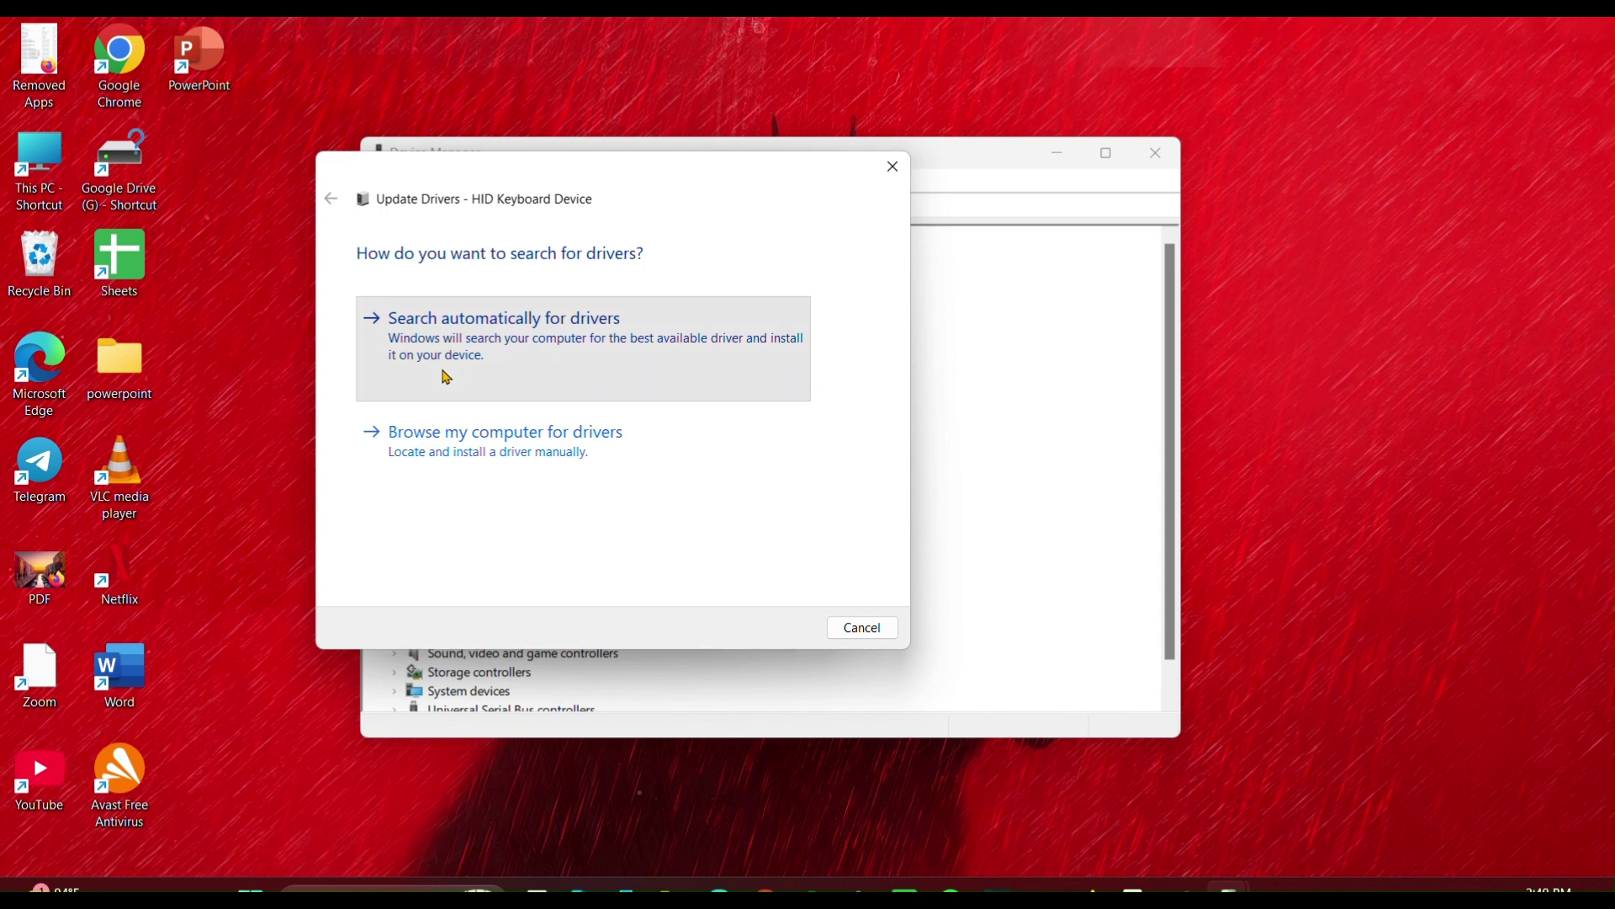